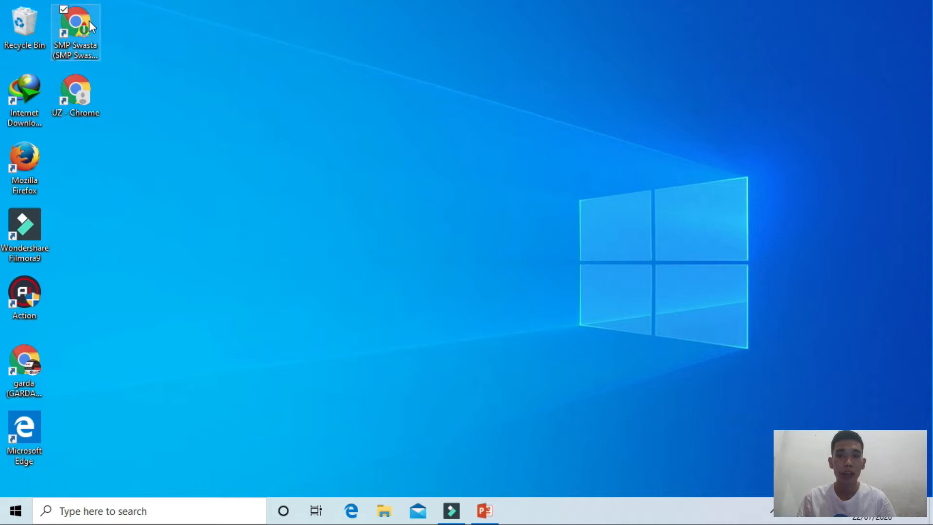
Step: Open Chrome, search for google classroom, and go to the Google Classroom site
double_click(89, 21)
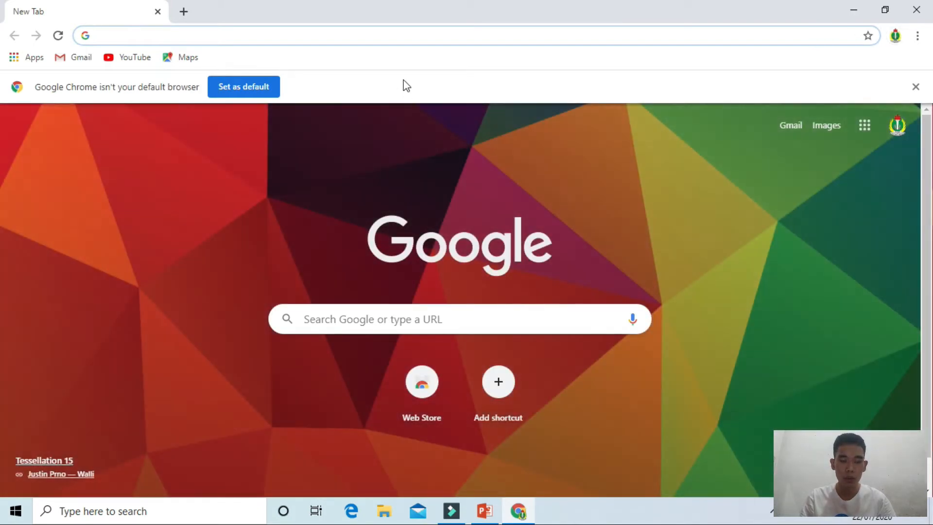
text(google classroom)
key(Return)
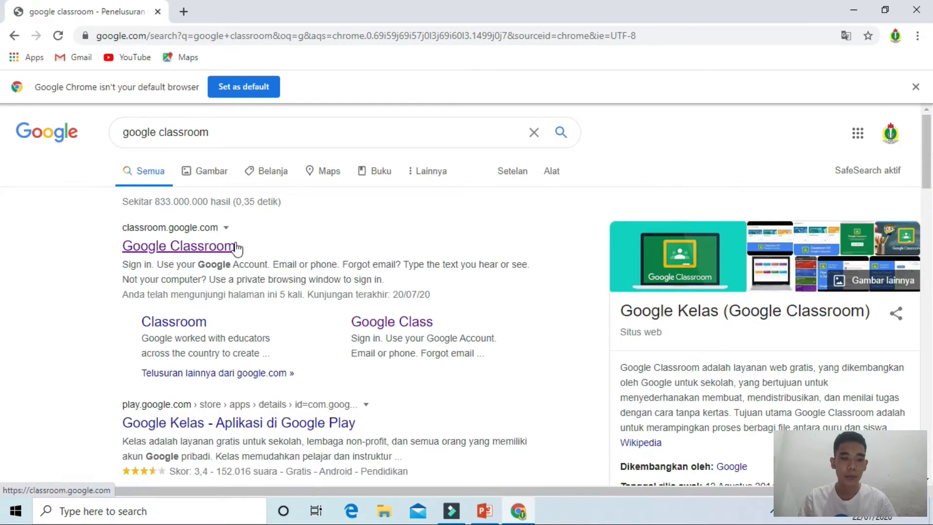
click(235, 245)
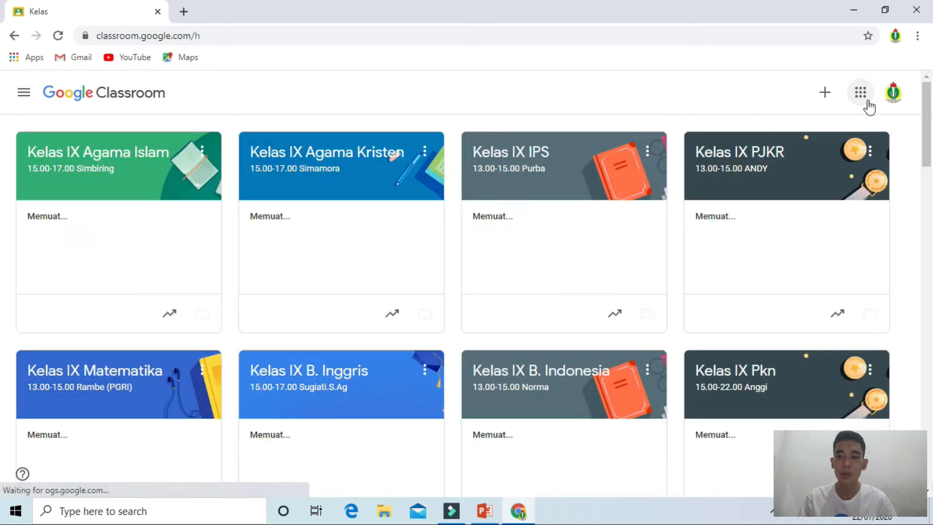
Step: Open the account menu to check which school account is signed in
click(894, 103)
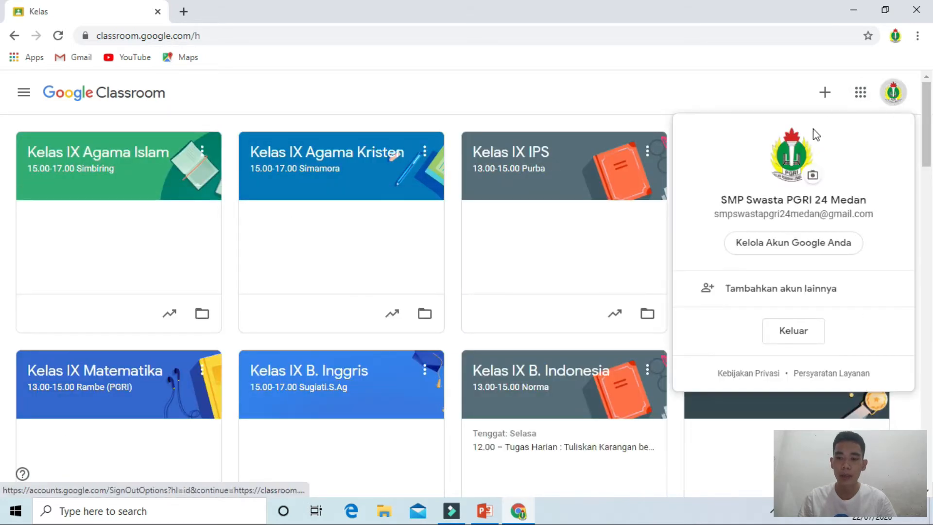
drag(716, 218, 829, 215)
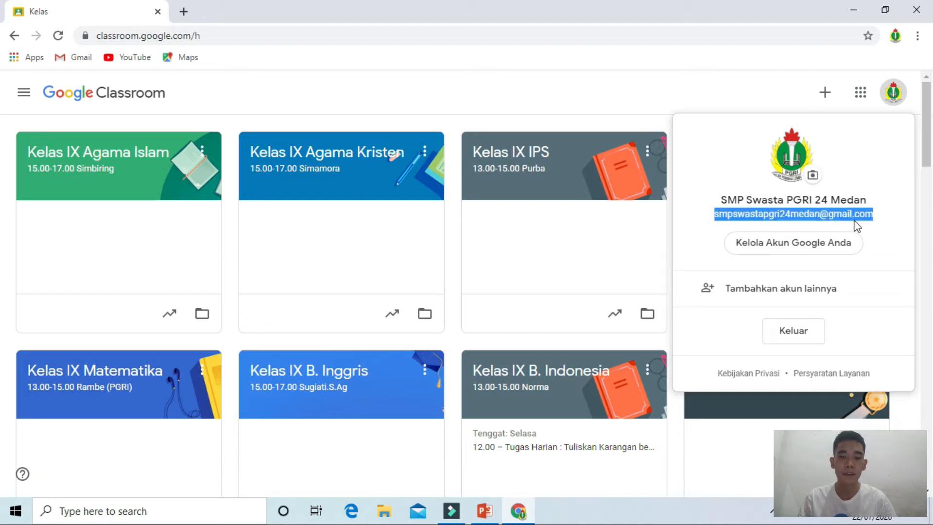
click(772, 77)
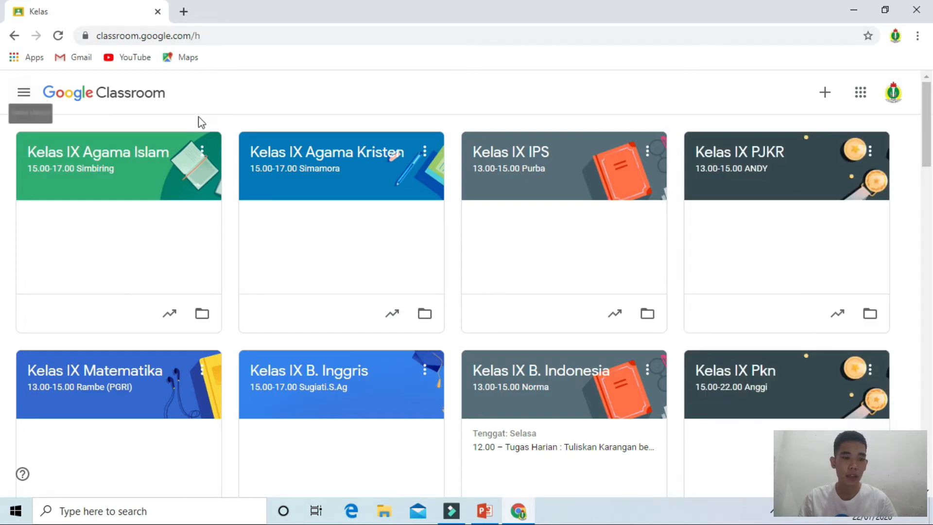
Step: Browse the class list and open the Kelas VIII IPA class
scroll(279, 97, down, 6)
scroll(281, 96, down, 10)
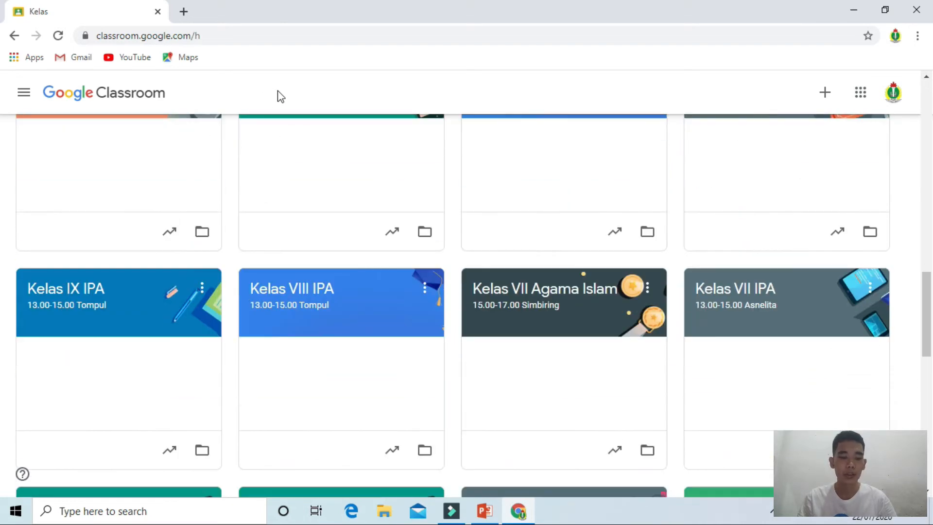
scroll(286, 137, down, 9)
scroll(423, 268, up, 5)
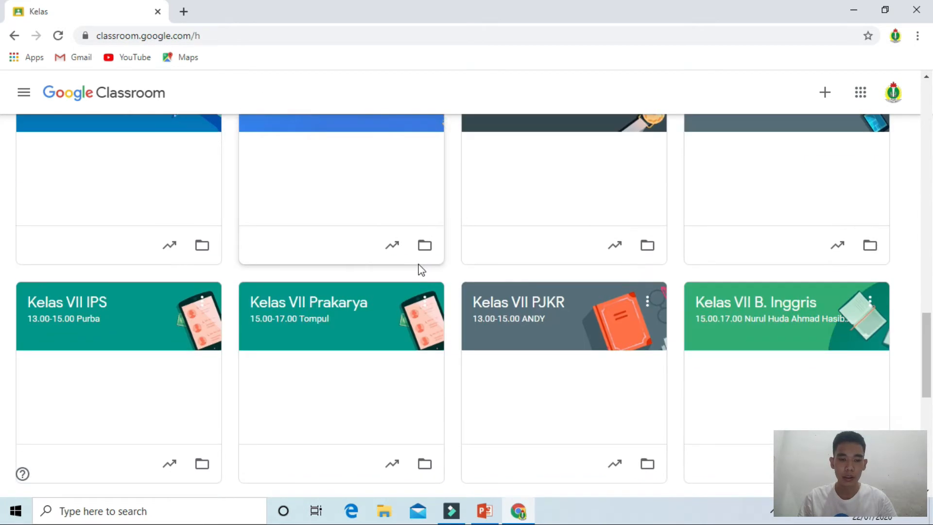
scroll(422, 218, up, 3)
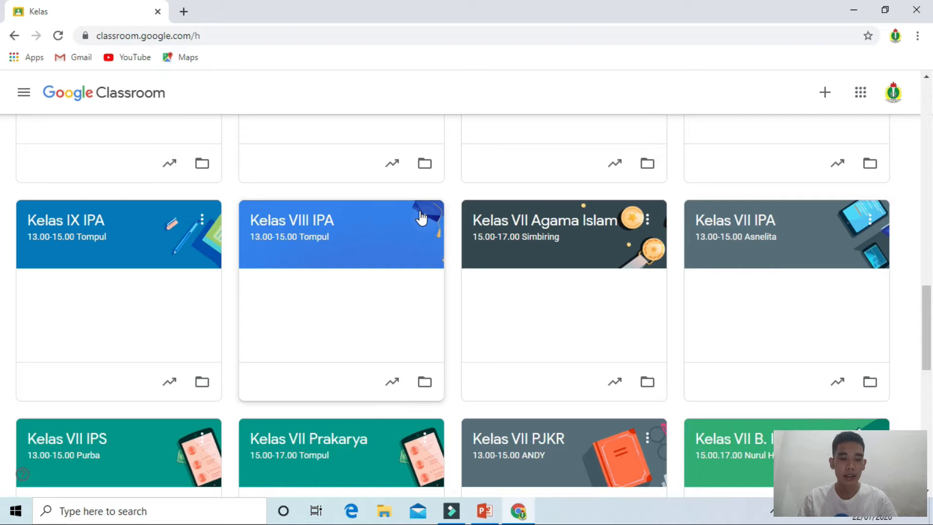
click(327, 228)
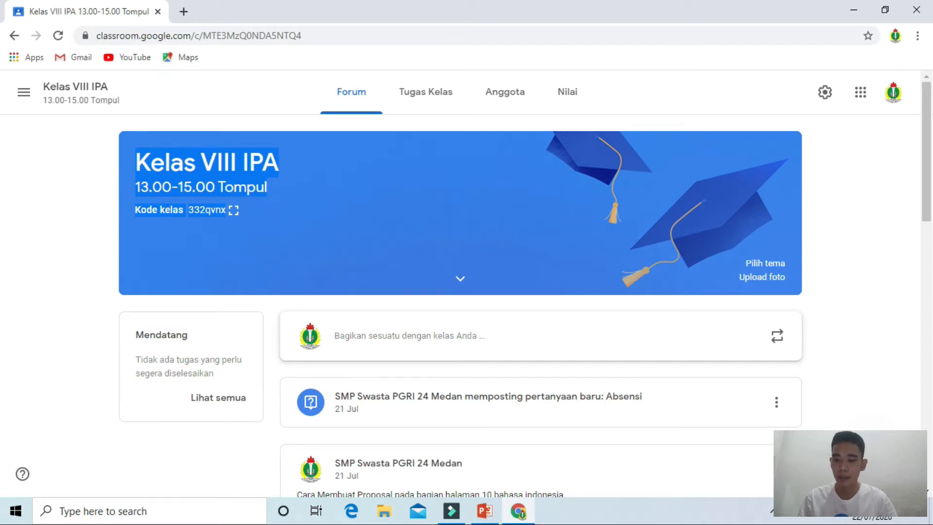
key(alt+Tab)
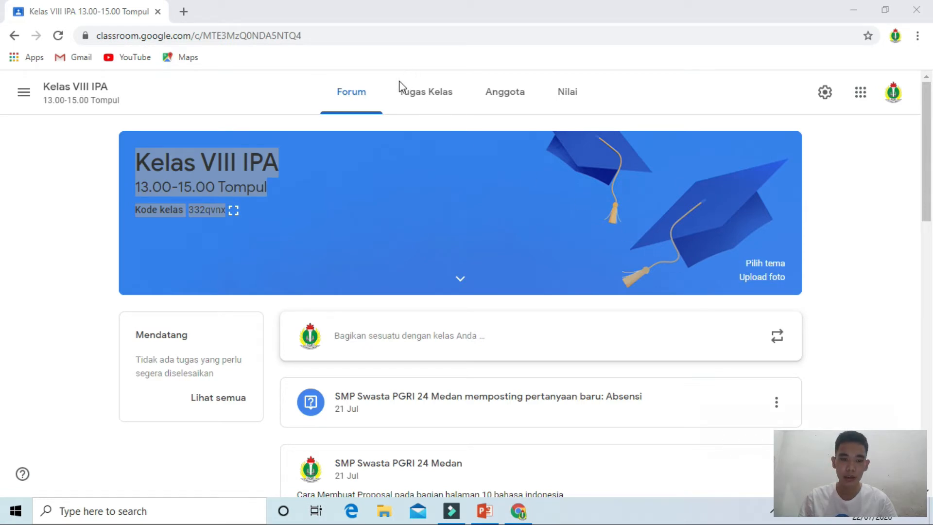
mouse_move(395, 83)
mouse_down()
mouse_move(400, 96)
mouse_move(464, 103)
mouse_up()
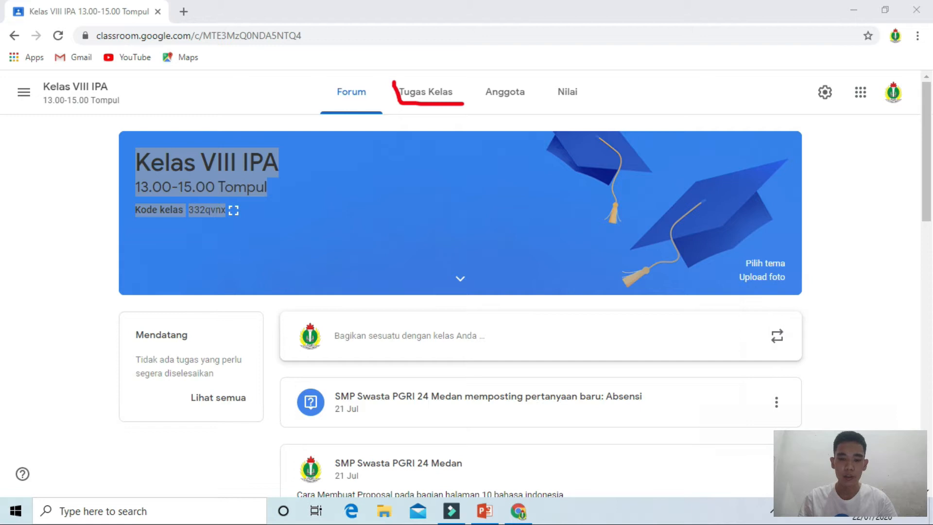
key(Escape)
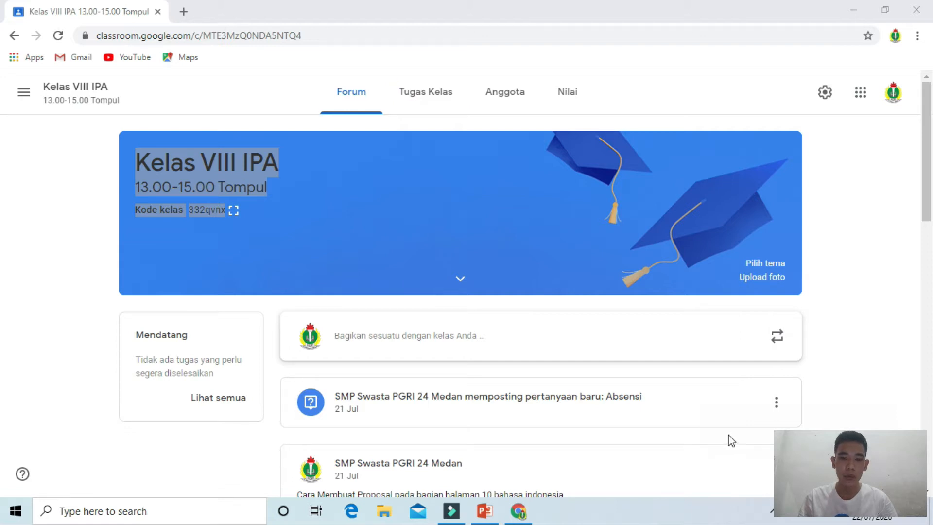
Step: Open the class's Tugas Kelas page
click(428, 92)
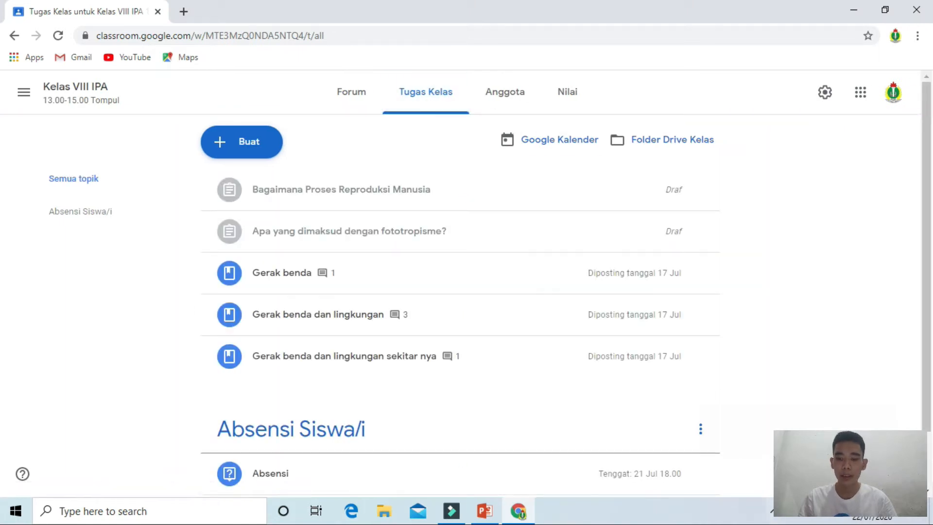
double_click(195, 148)
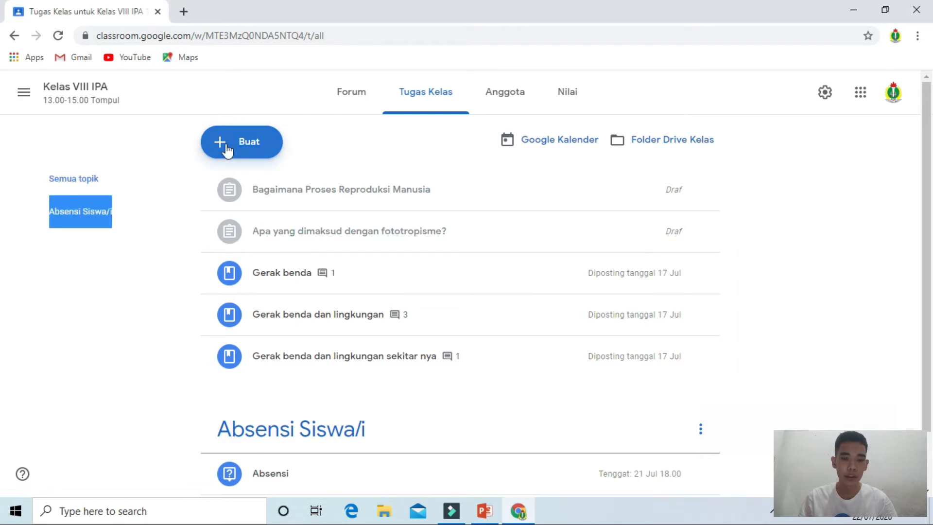
click(227, 151)
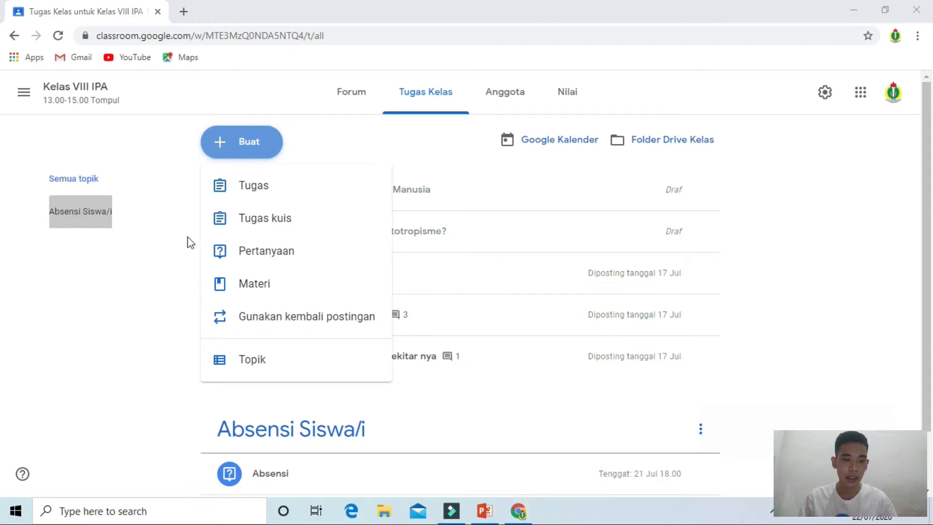
drag(176, 251, 217, 255)
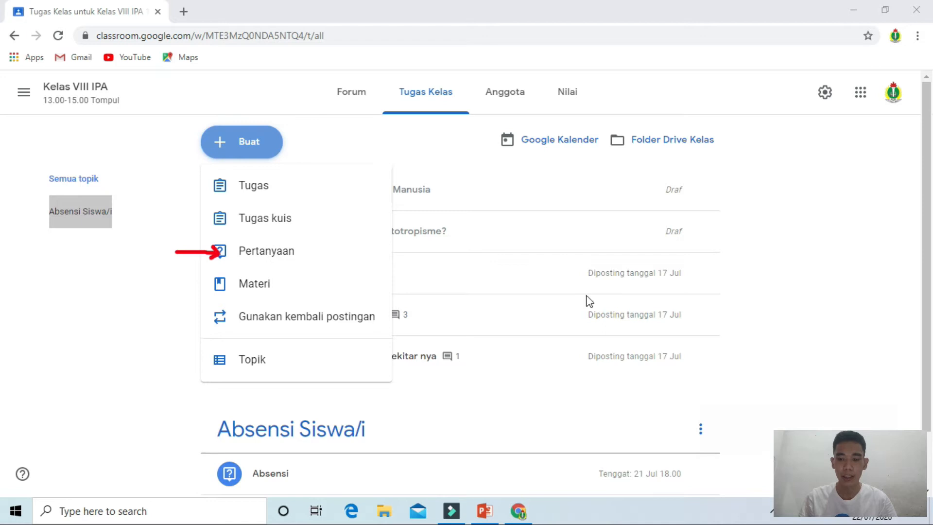
click(851, 461)
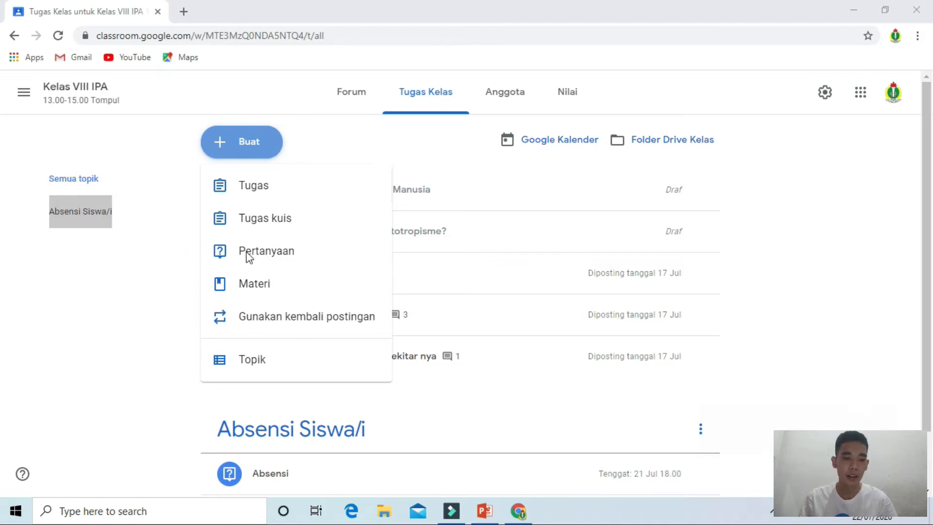
click(275, 219)
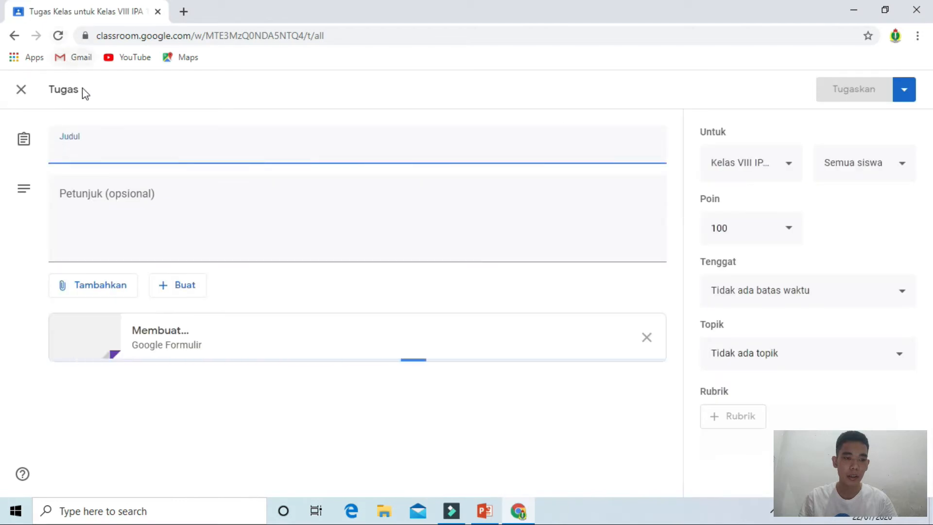
click(21, 90)
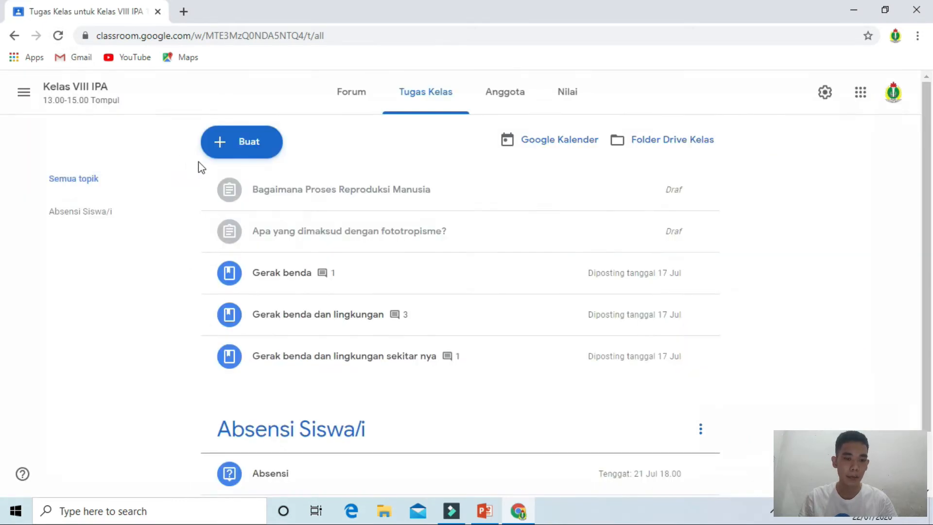
Step: Create a new Pertanyaan post and enter Absensi as the question
click(246, 151)
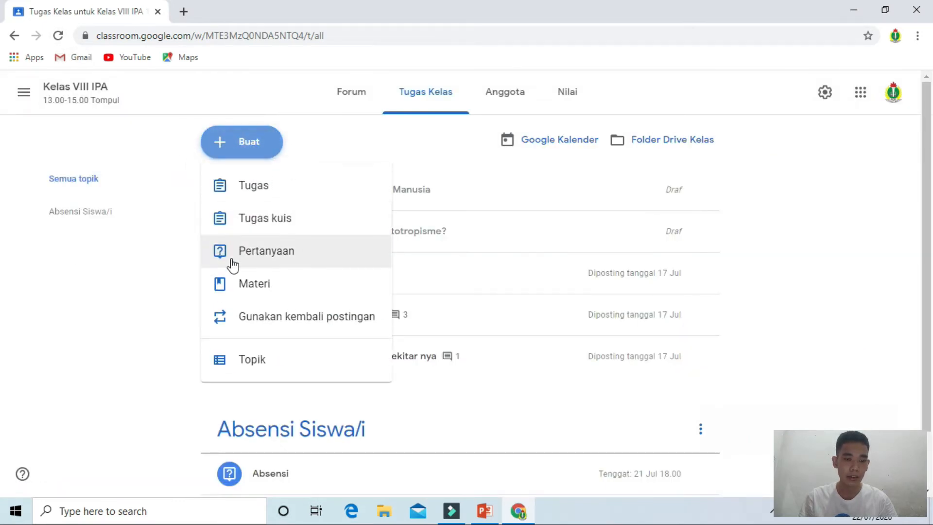
click(232, 264)
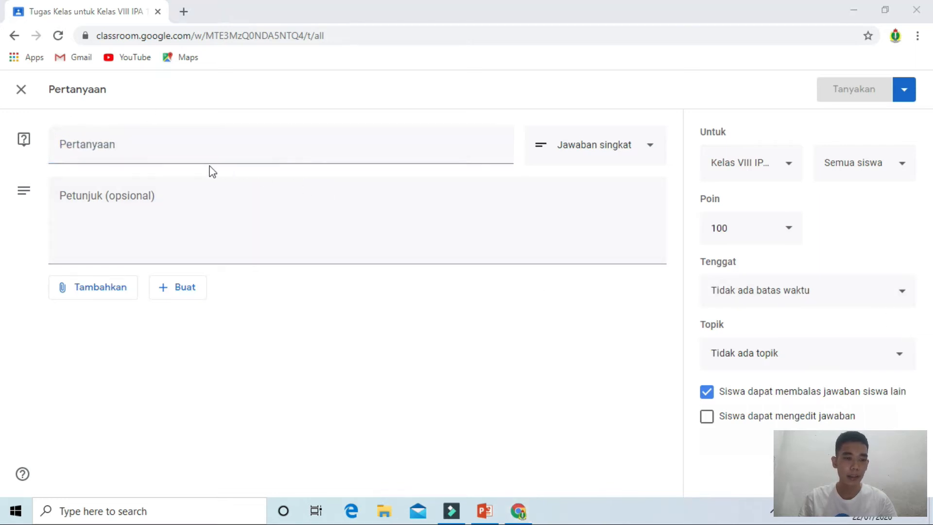
drag(62, 151, 115, 146)
click(69, 140)
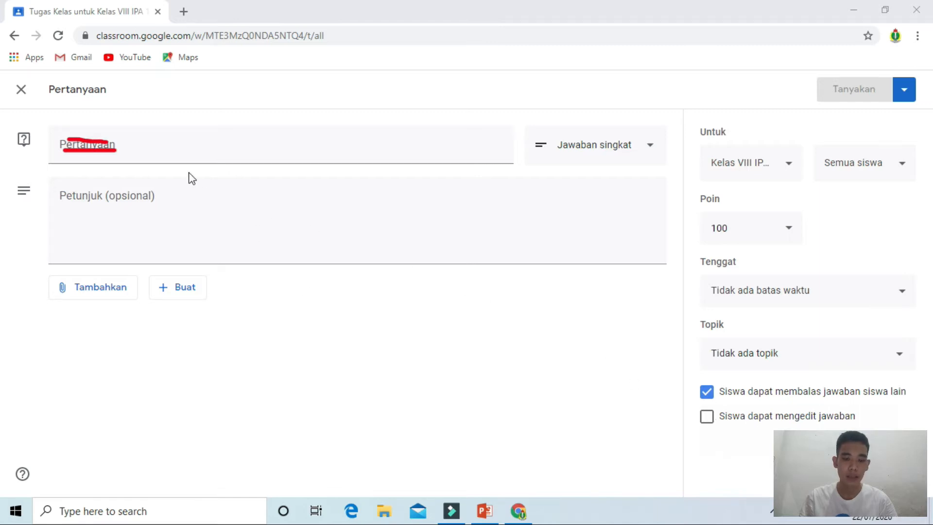
click(124, 147)
text(Ab)
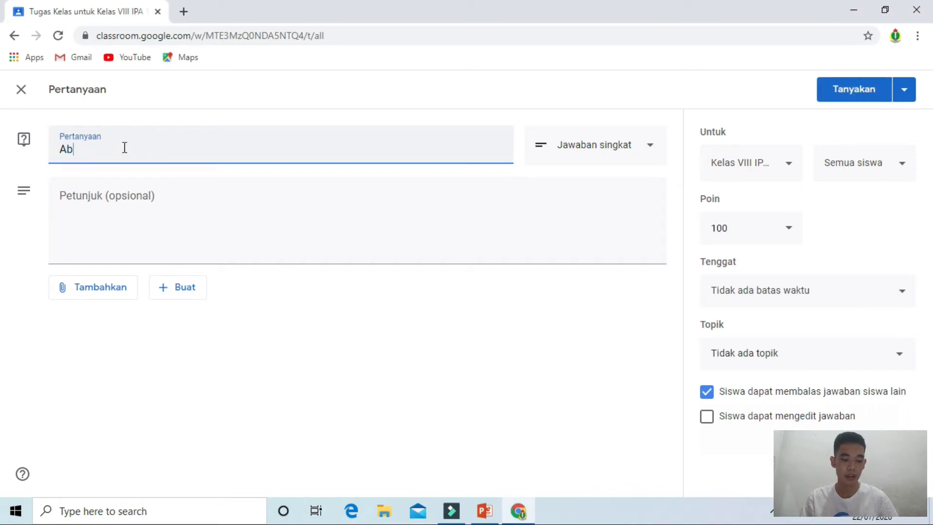
text(sensi)
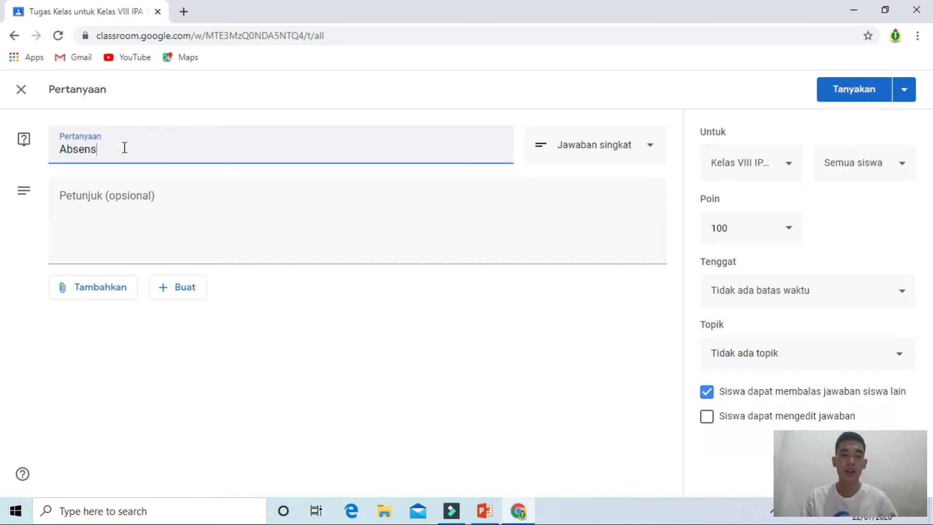
Step: Enter Rabu 22-07-2020 as the question's instructions
click(179, 199)
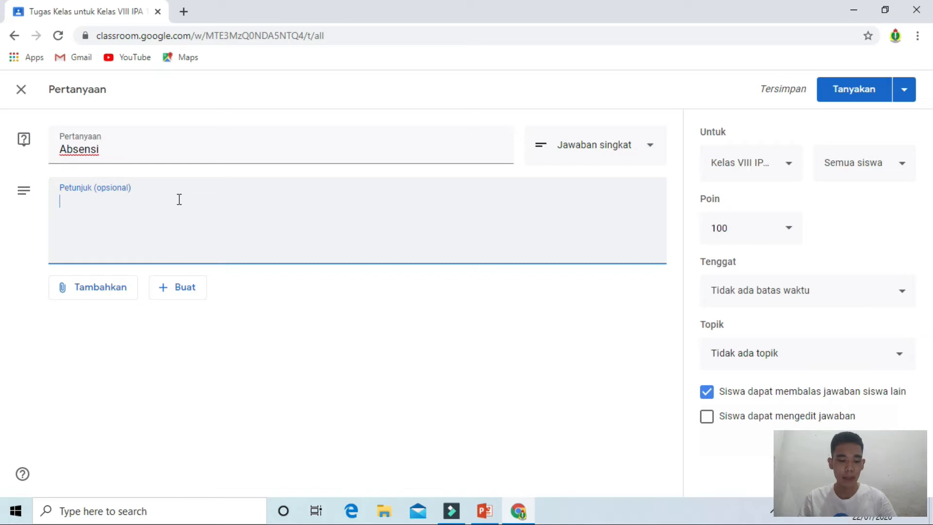
text(Rabu)
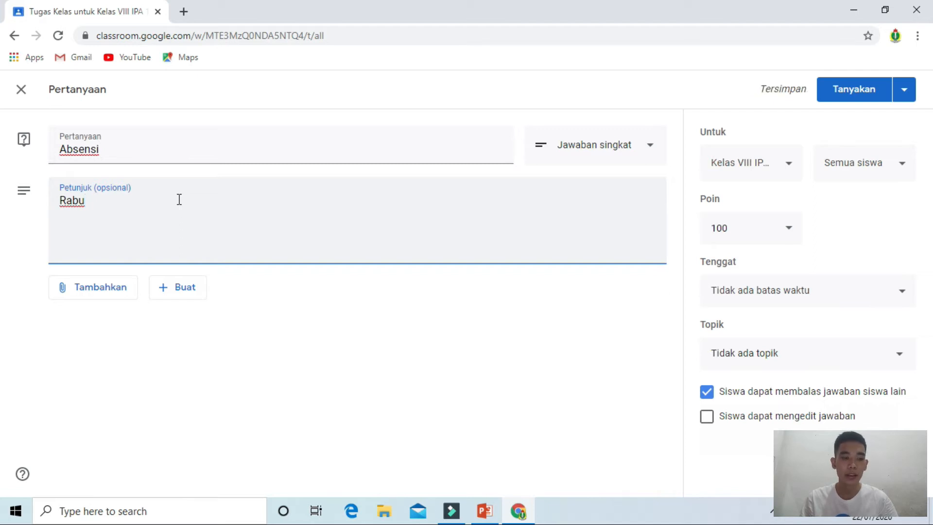
text( 22-)
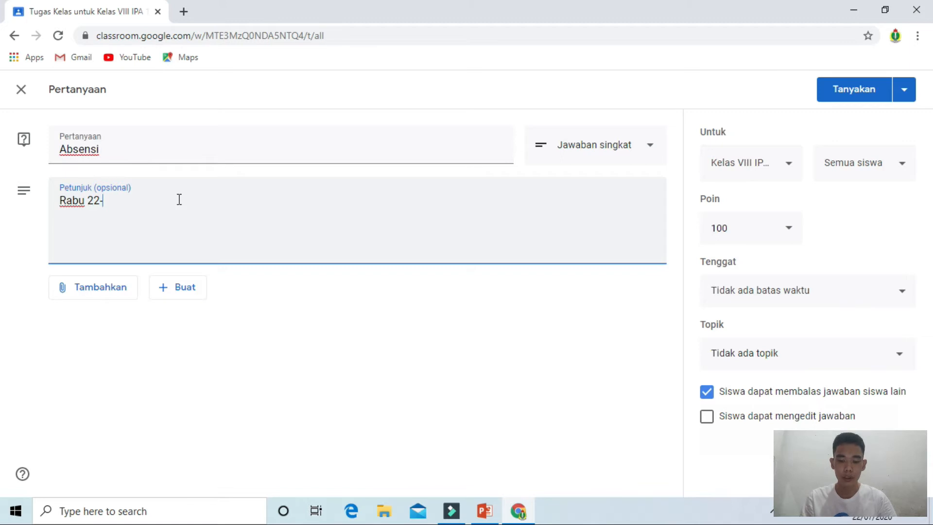
text(0)
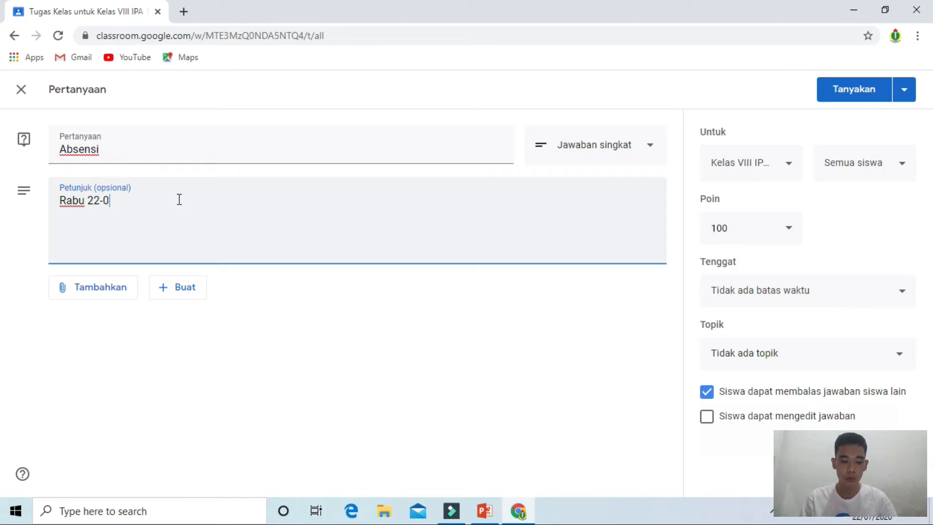
text(7-)
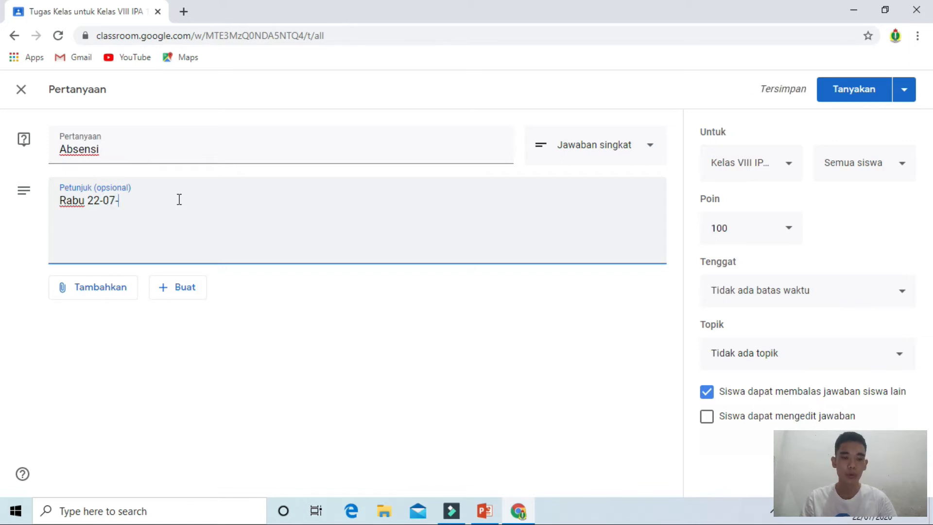
text(2020)
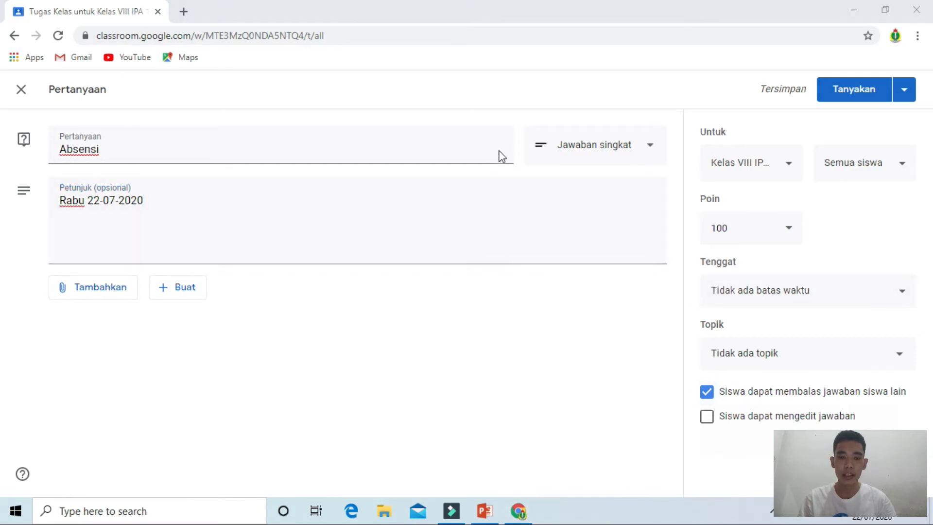
Step: Change the question's answer type from short answer to Pilihan ganda
mouse_move(506, 144)
mouse_down()
mouse_move(538, 152)
mouse_move(522, 156)
mouse_up()
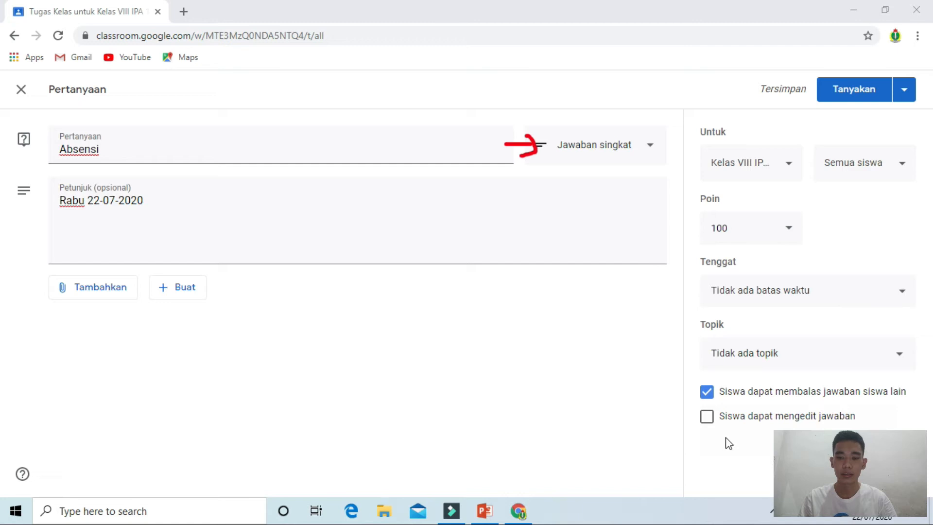
click(802, 462)
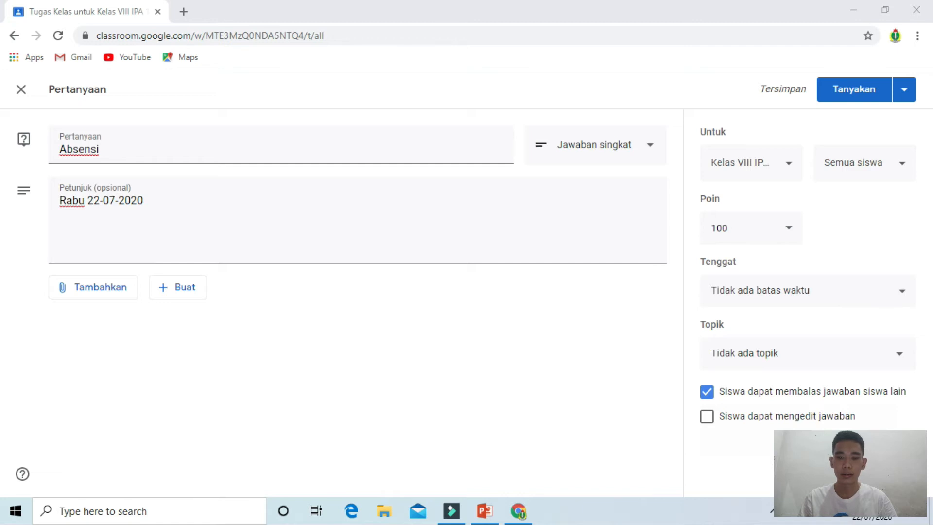
click(651, 145)
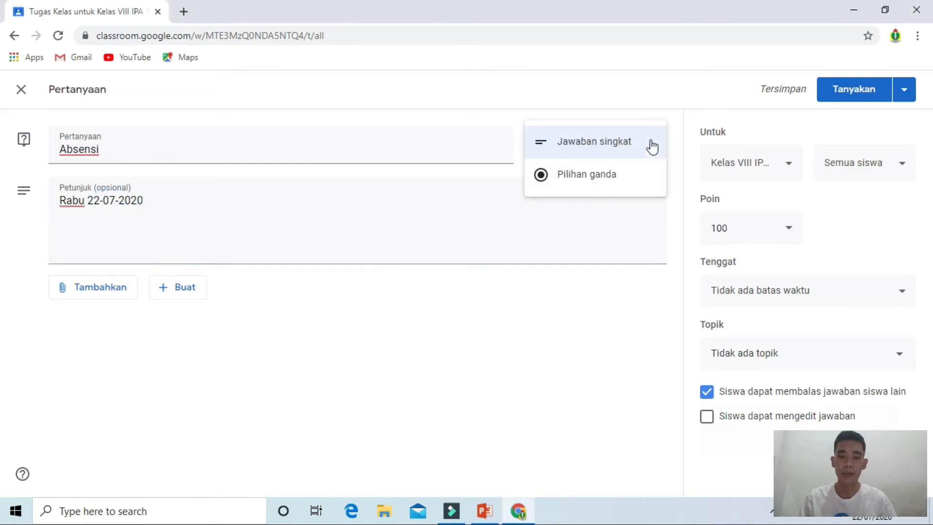
click(638, 188)
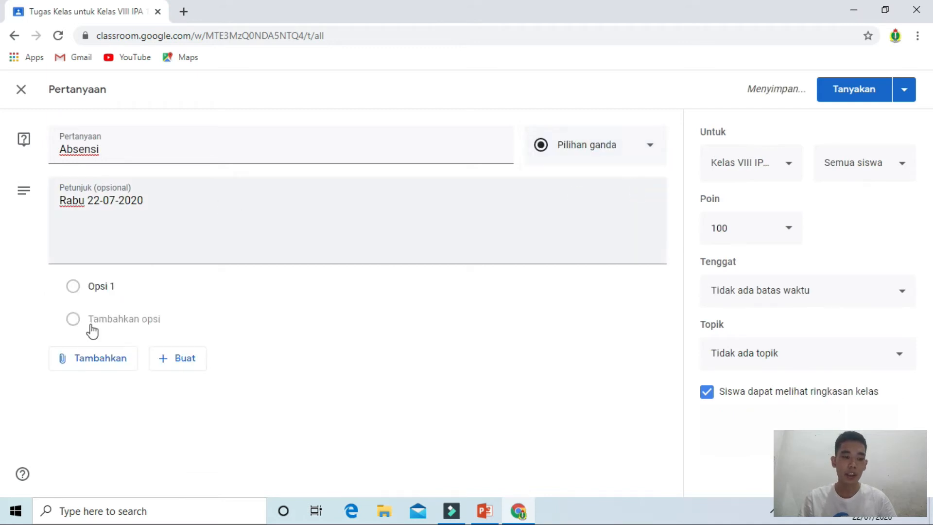
Step: Rename the first answer option to Hadir
click(111, 285)
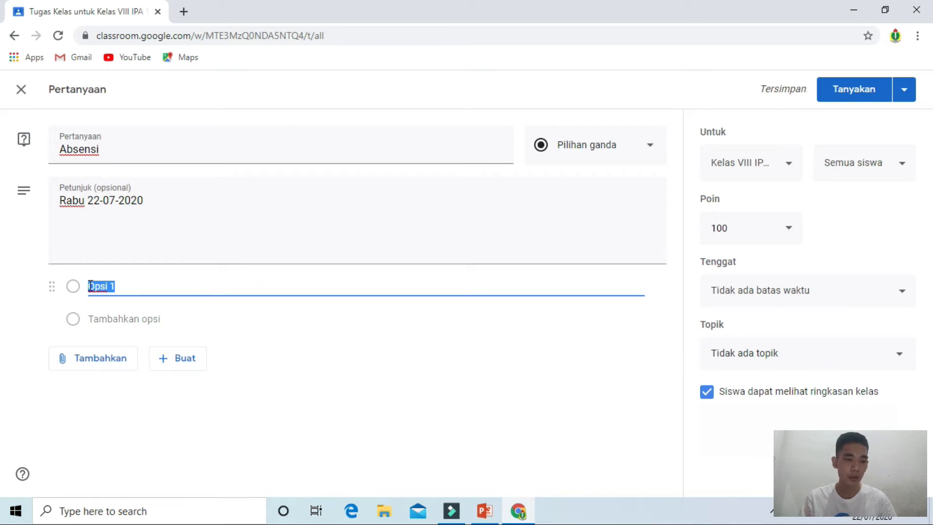
text(Hadir)
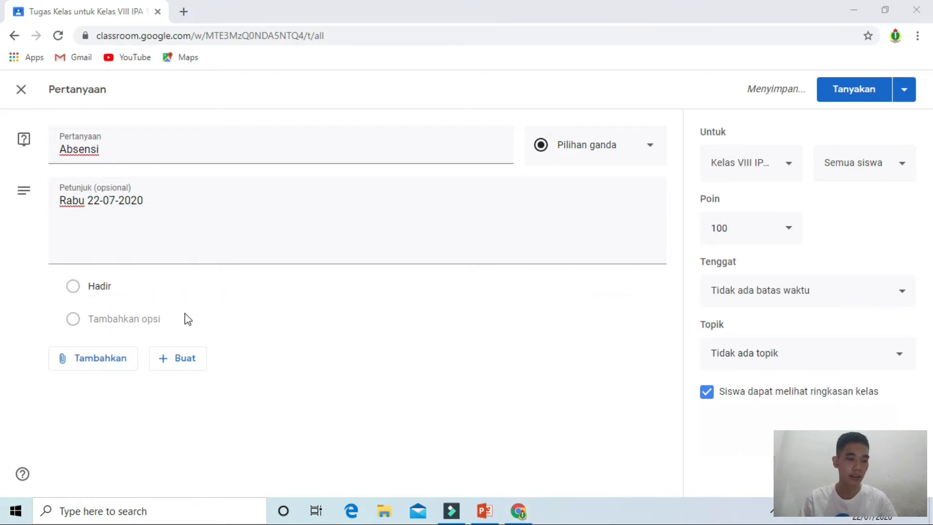
mouse_move(14, 282)
mouse_down()
mouse_move(62, 284)
mouse_move(45, 291)
mouse_up()
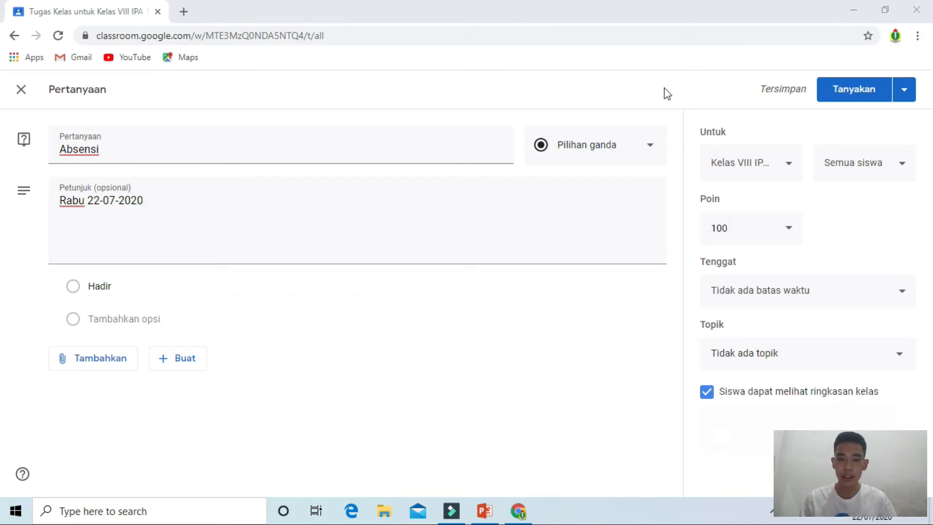
mouse_move(683, 106)
mouse_down()
mouse_move(675, 407)
mouse_move(703, 408)
mouse_up()
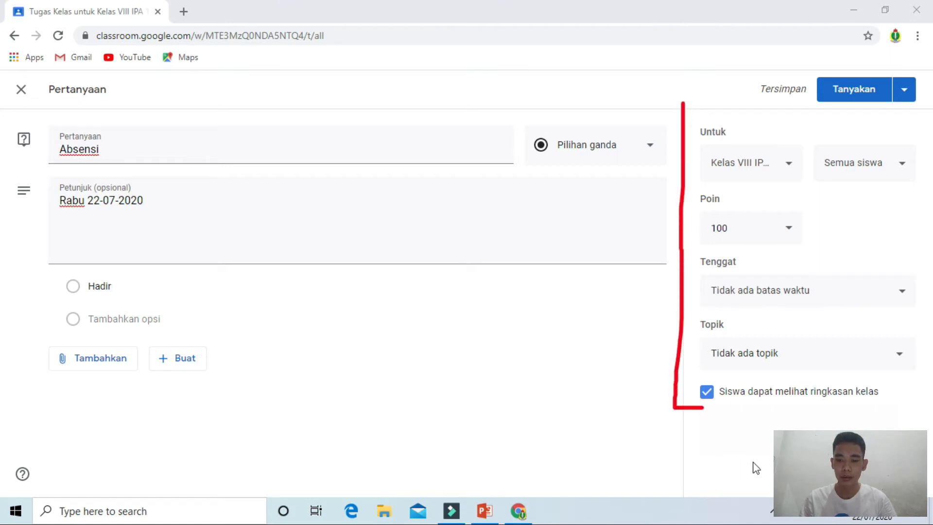
key(Escape)
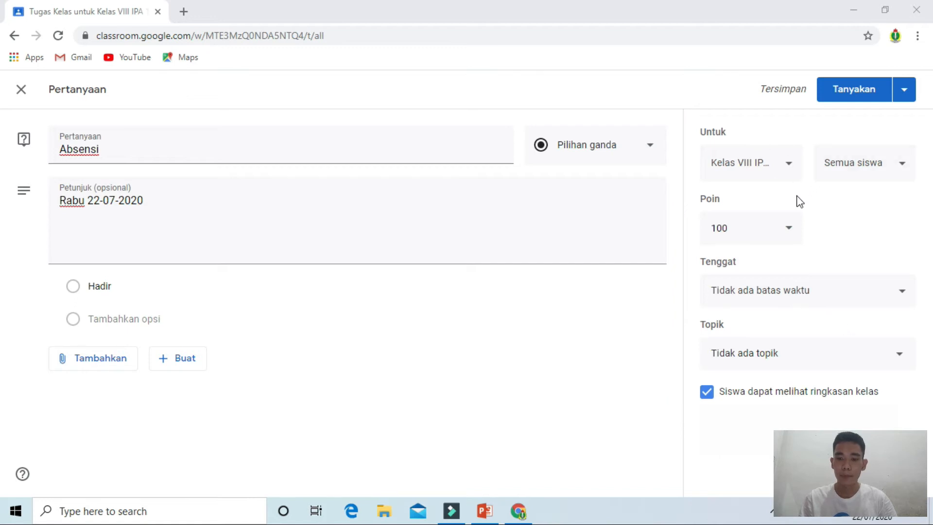
Step: Set the question's points to Tidak dinilai
click(744, 200)
double_click(744, 200)
click(791, 227)
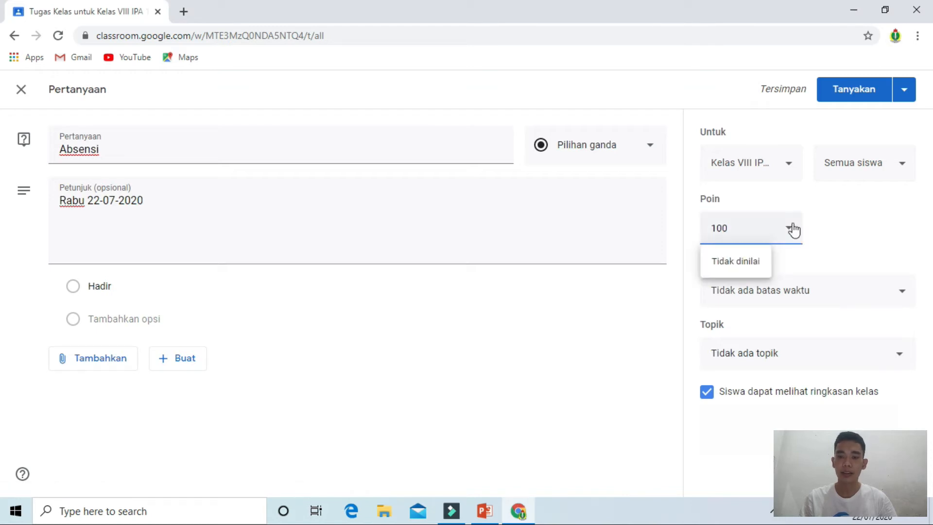
click(747, 263)
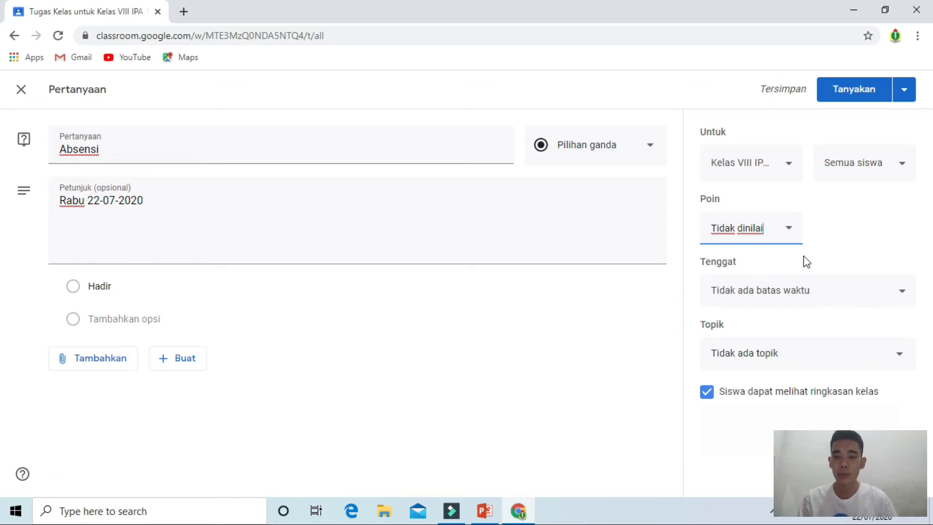
Step: Set the due date to 22 Jul 2020 with a time of 13.00
click(892, 298)
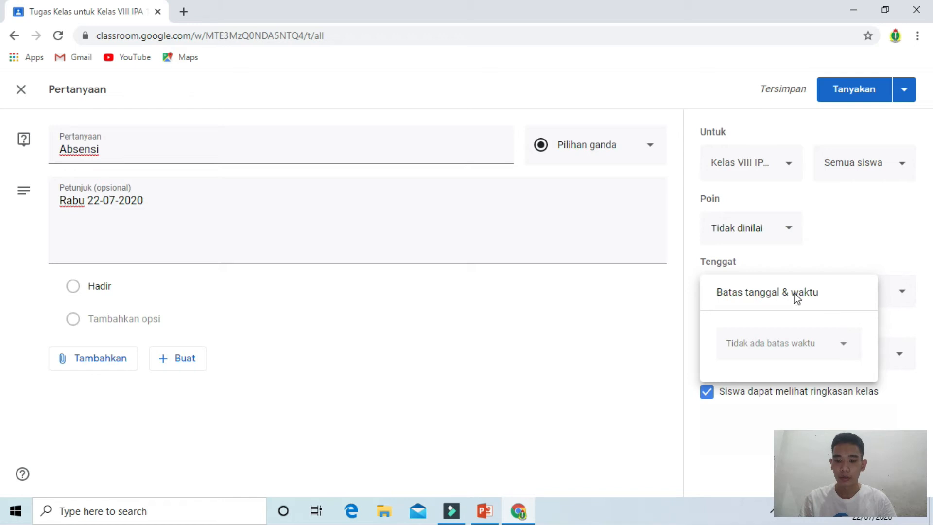
click(845, 343)
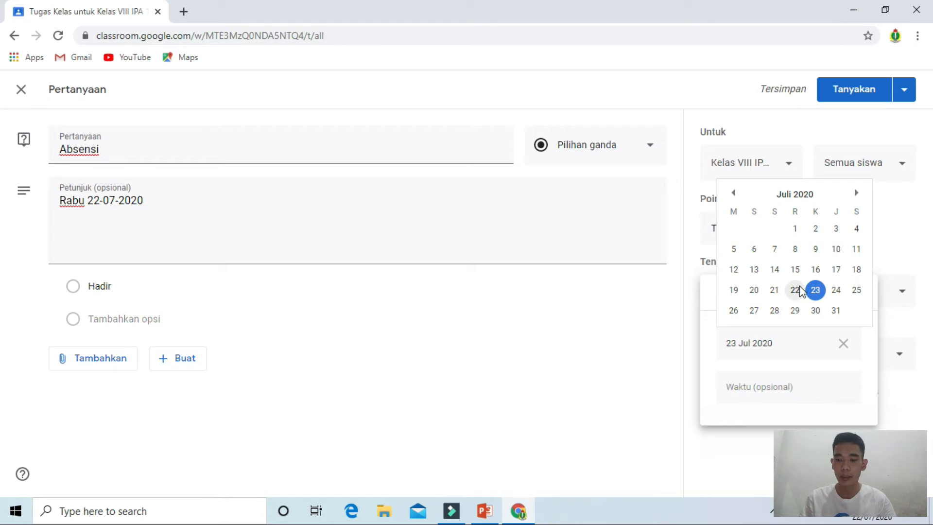
click(800, 292)
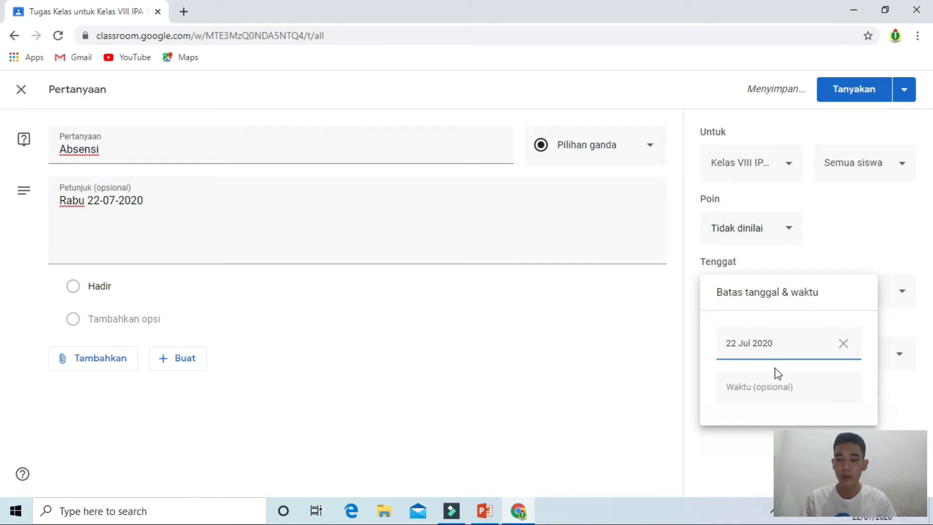
click(775, 387)
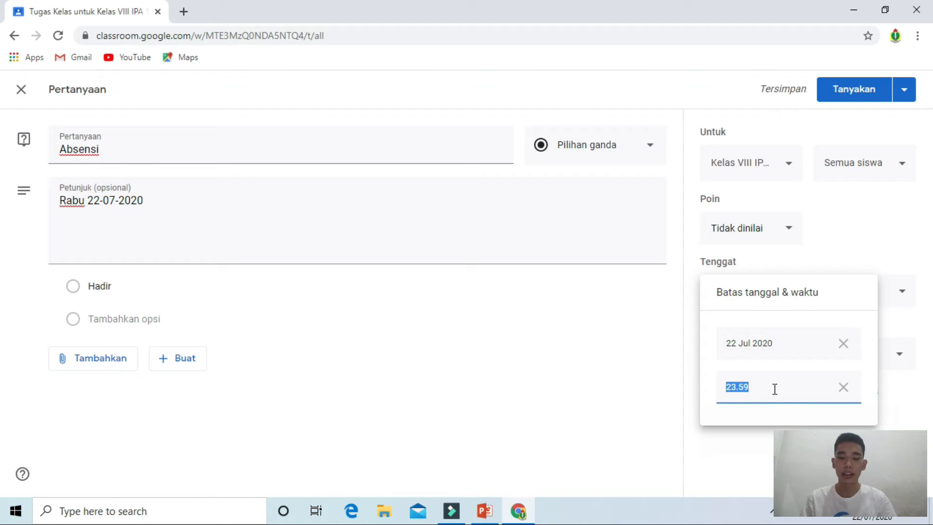
text(13)
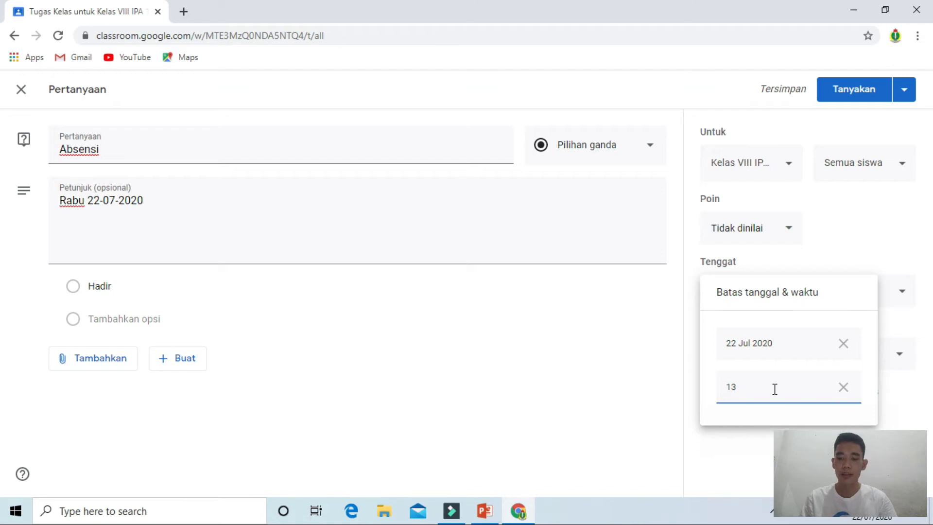
text(.00)
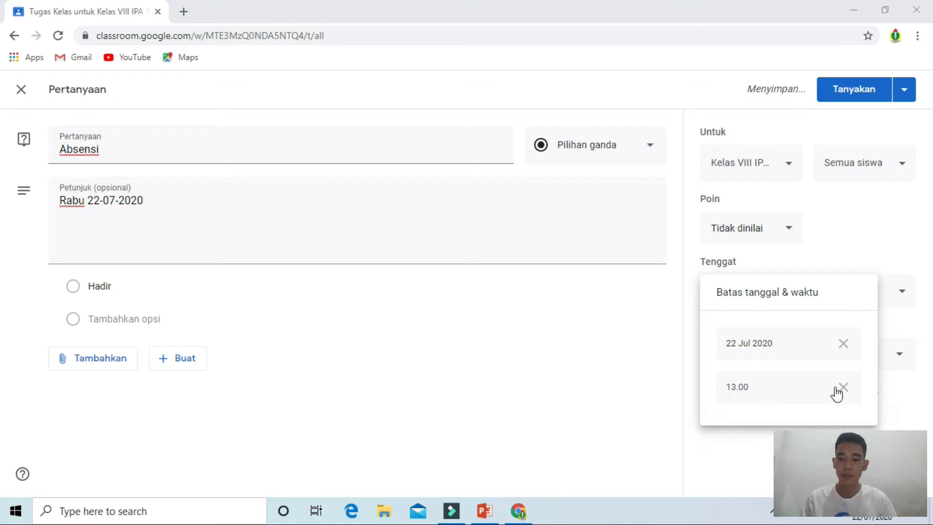
click(928, 389)
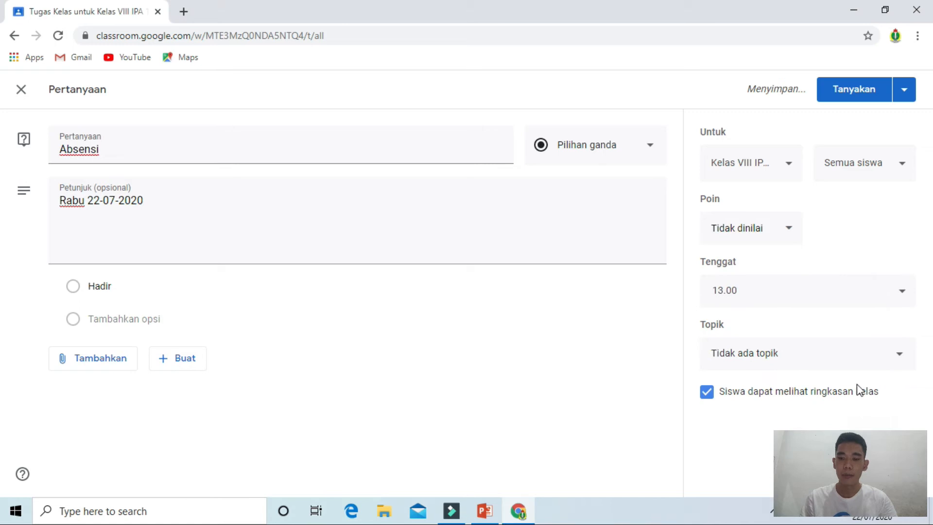
Step: Assign the question to the Absensi Siswa/i topic
click(875, 360)
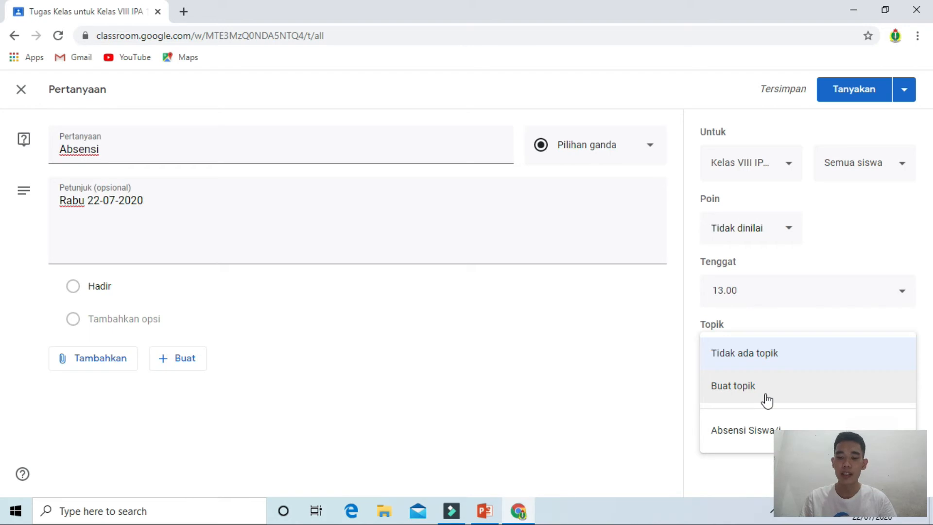
click(762, 431)
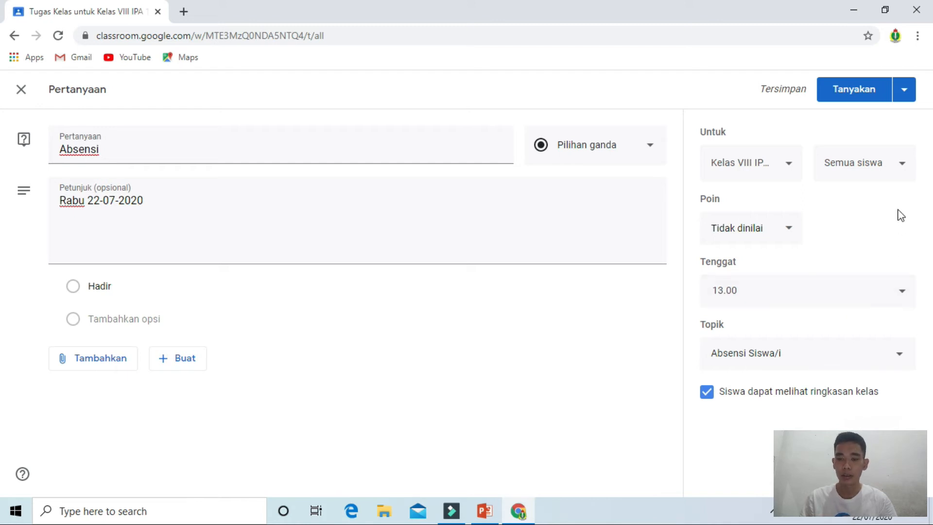
Step: Reset the due date to 22 Jul 2020 with the due time 18.00
click(895, 305)
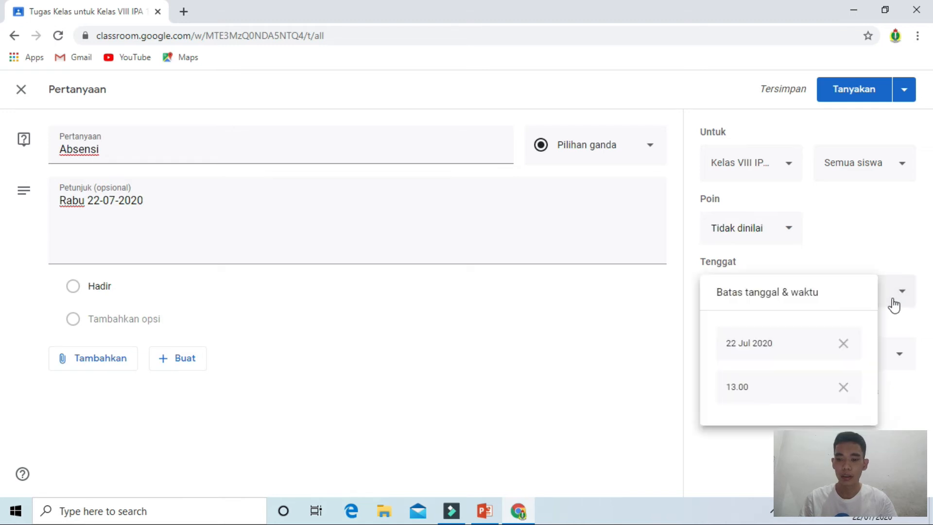
click(843, 345)
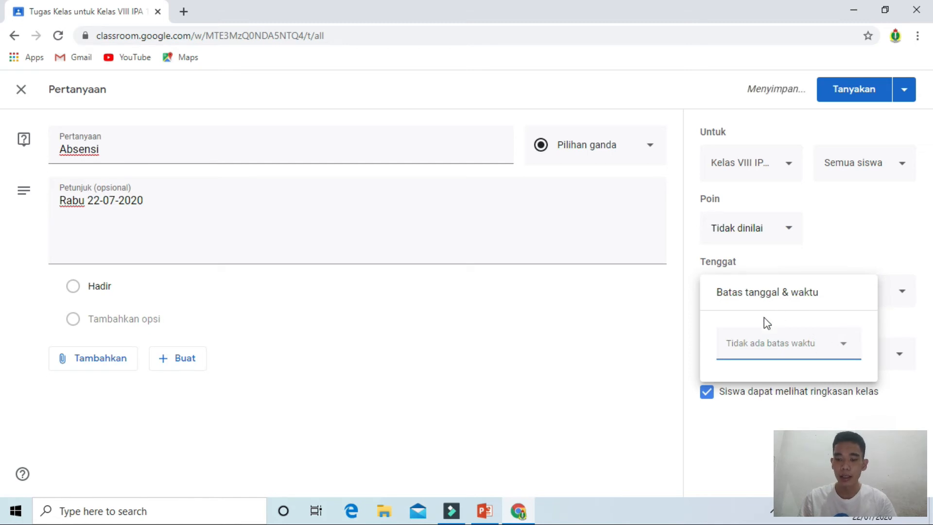
click(774, 341)
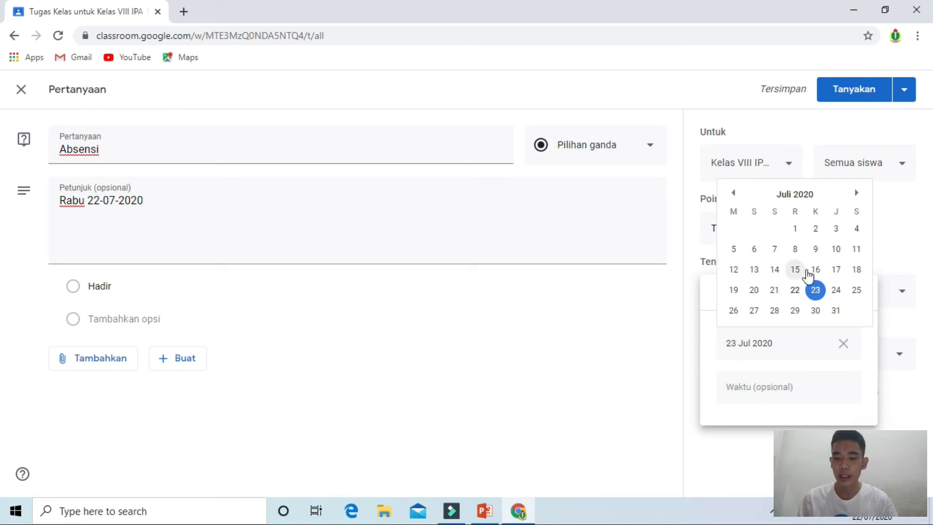
click(797, 291)
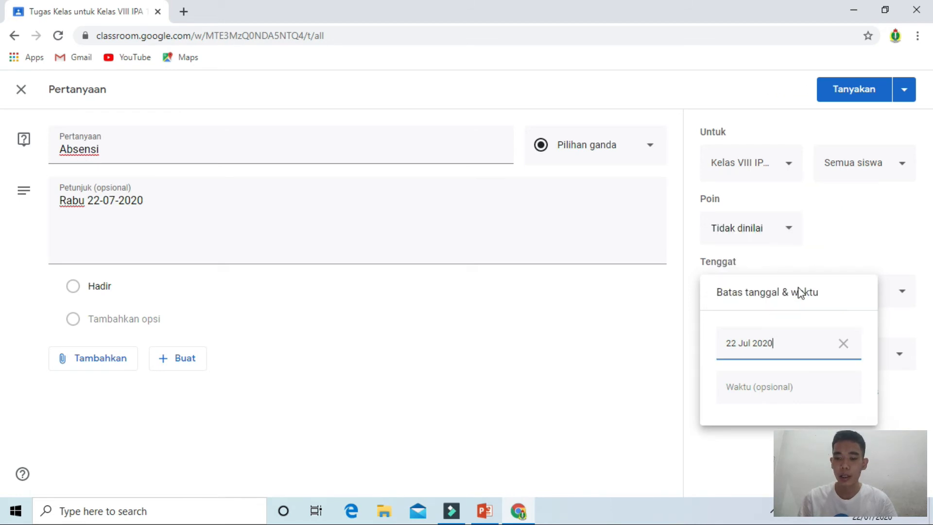
click(771, 382)
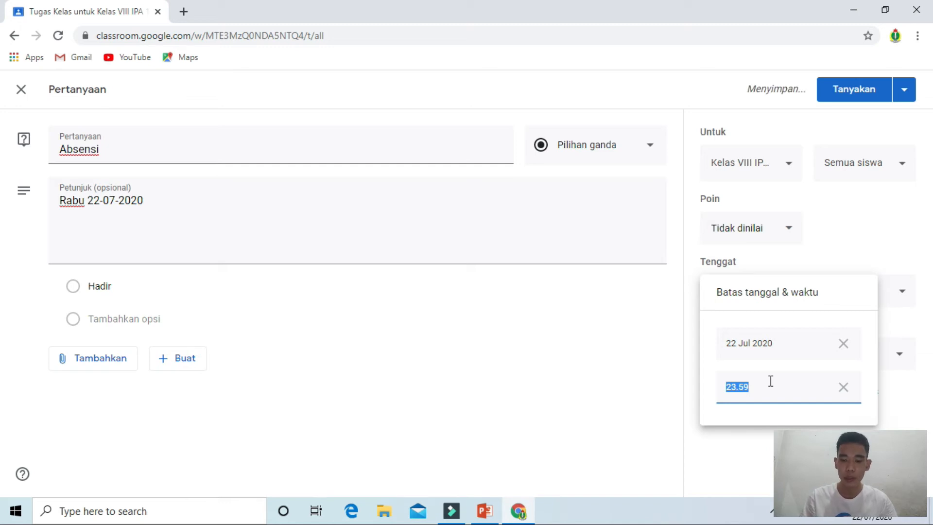
text(18.00)
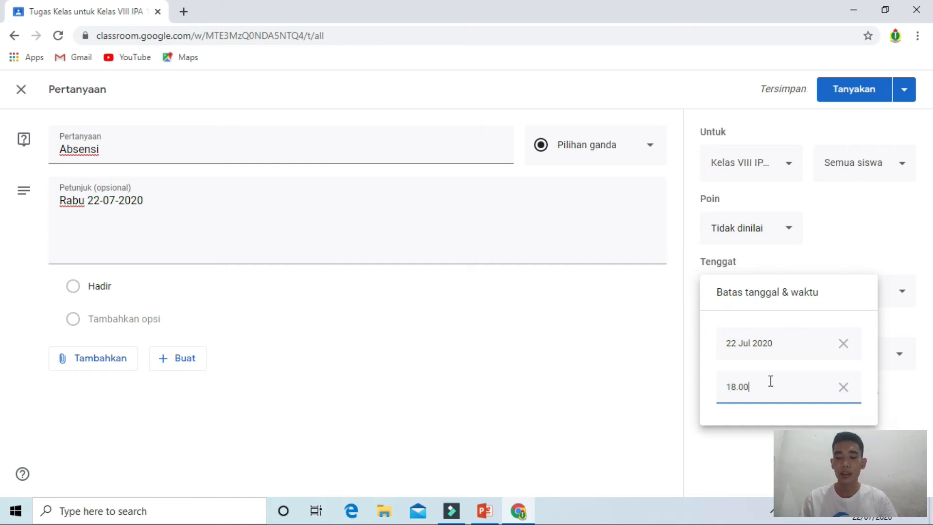
click(863, 254)
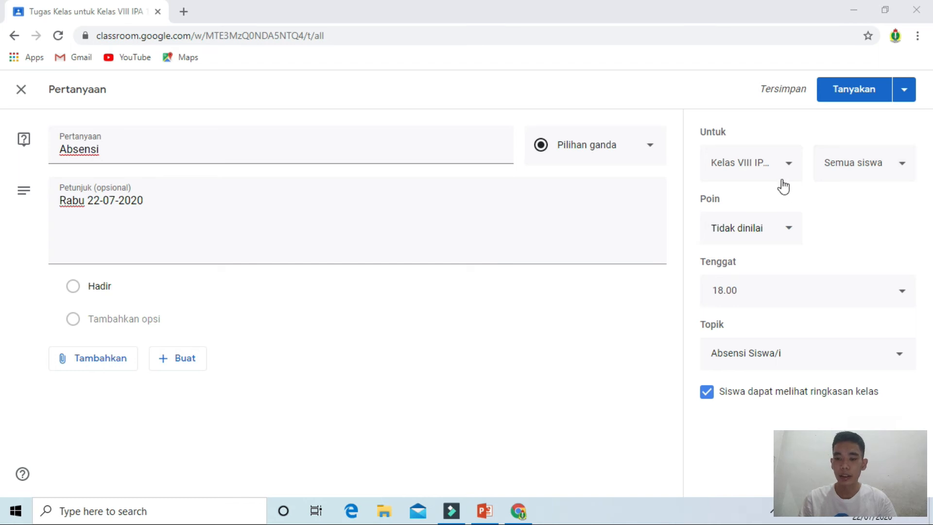
Step: Deselect and reselect the first student in the recipient list, keeping all students selected
click(836, 163)
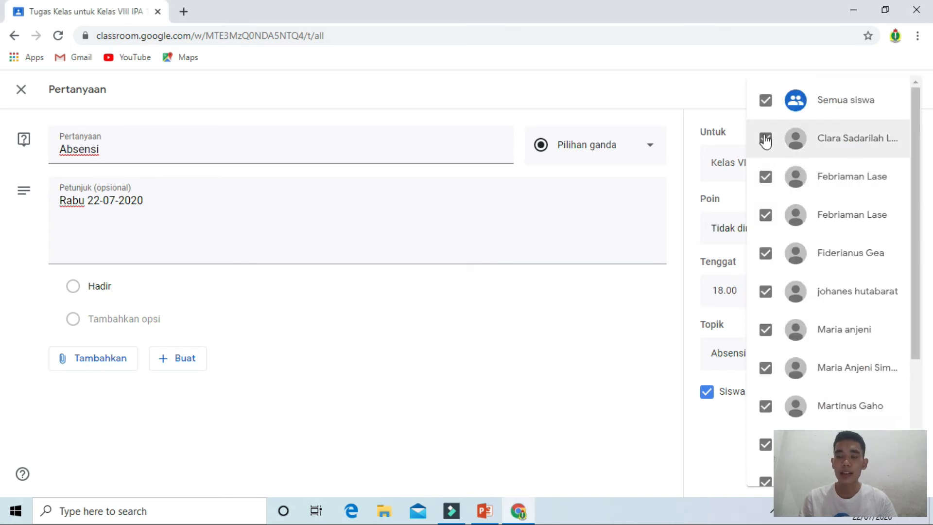
click(765, 139)
click(765, 140)
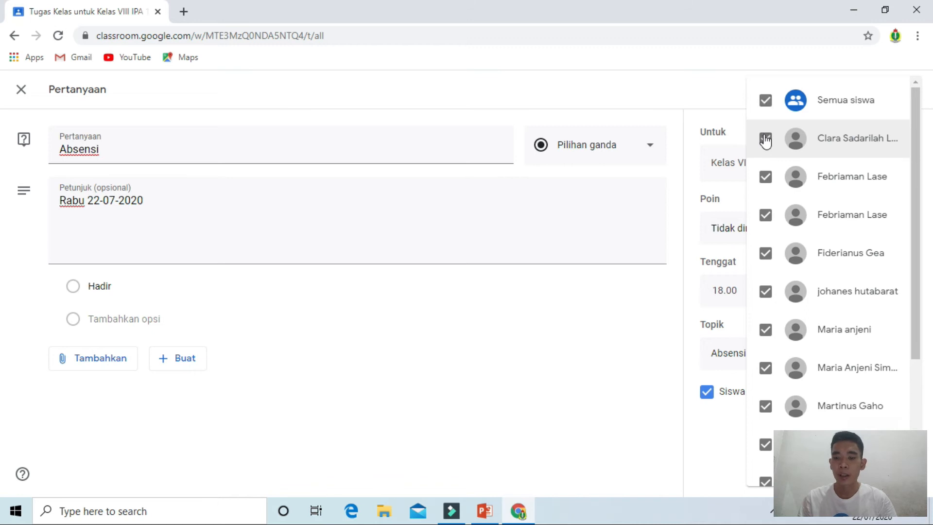
click(766, 140)
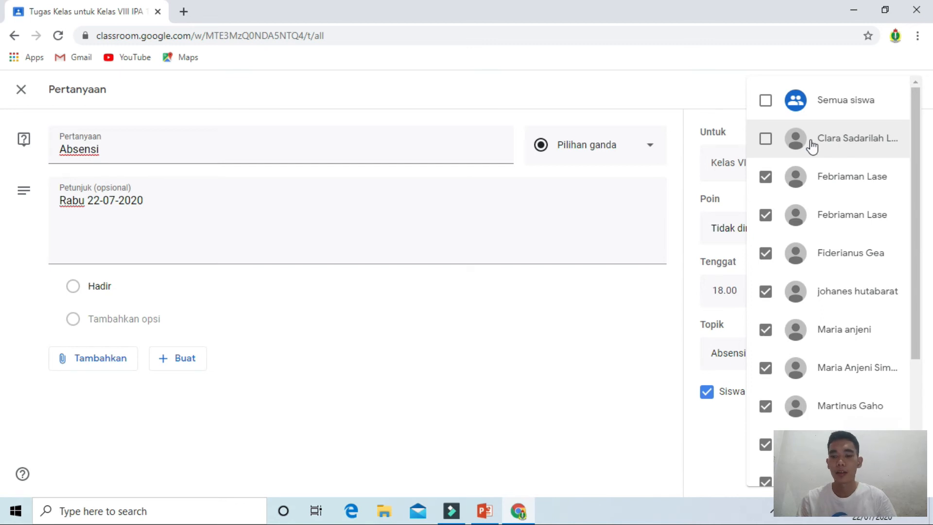
click(765, 140)
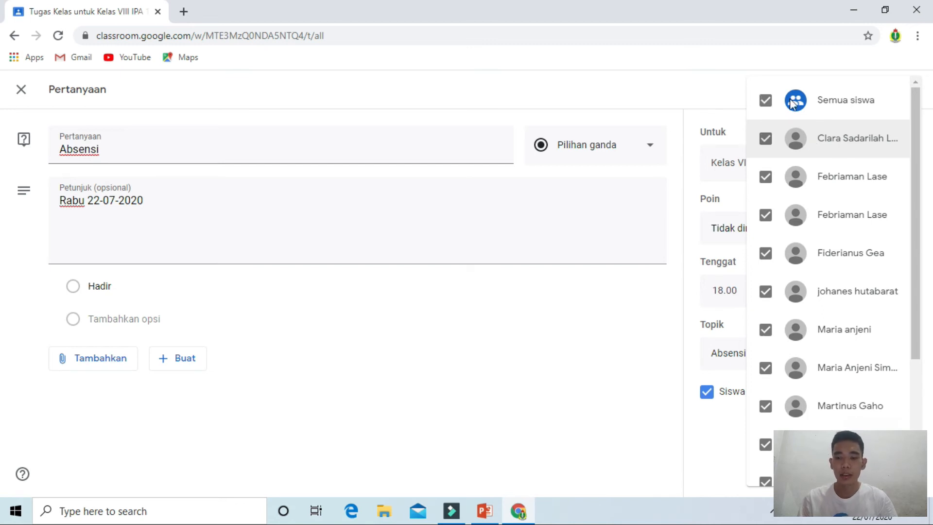
key(Escape)
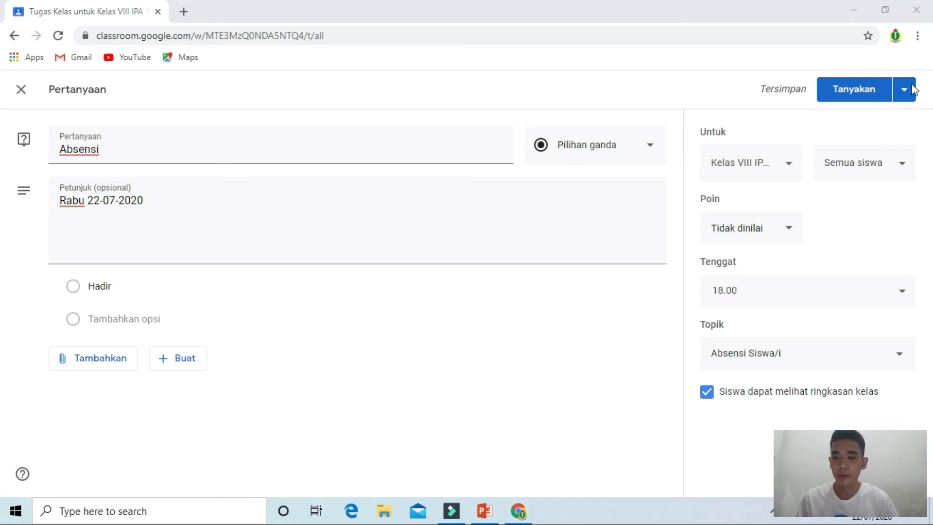
mouse_move(914, 71)
mouse_down()
mouse_move(913, 144)
mouse_move(902, 92)
mouse_up()
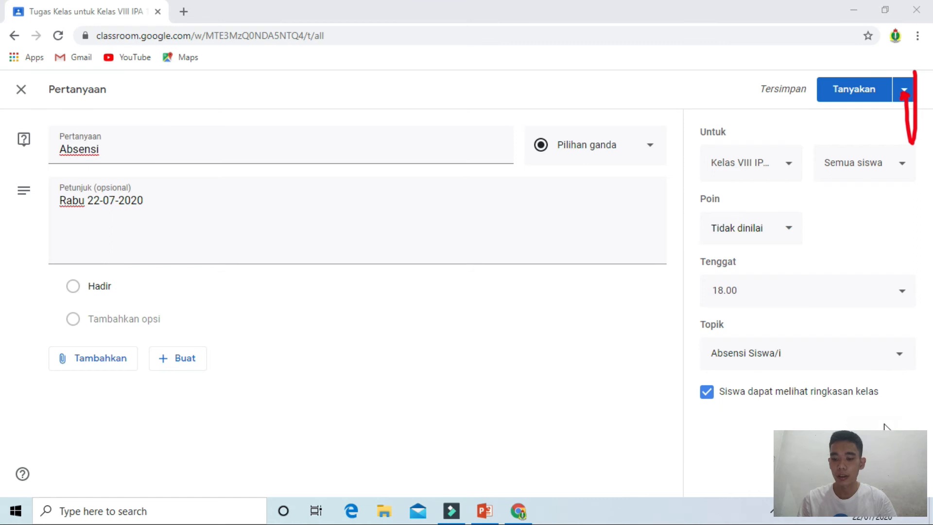
key(Escape)
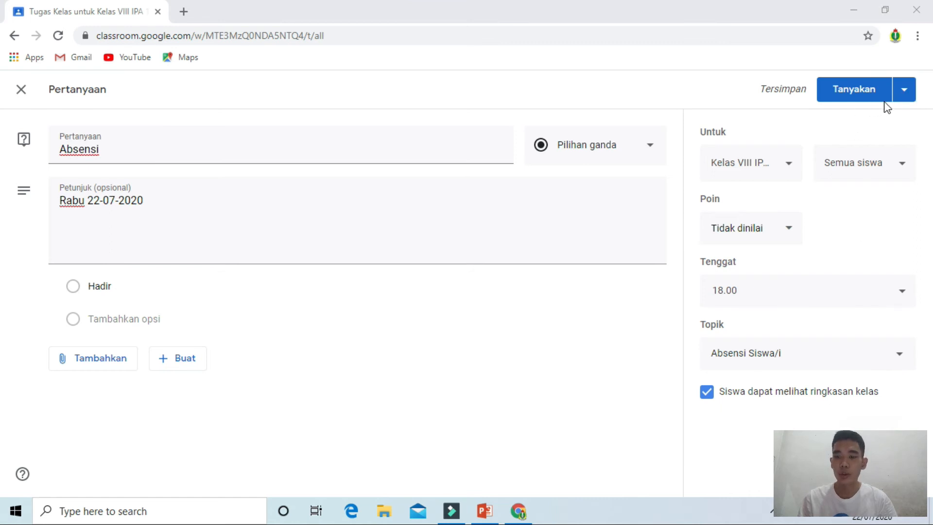
Step: Schedule the question to post on 22 Jul 2020 at 13.00
click(914, 98)
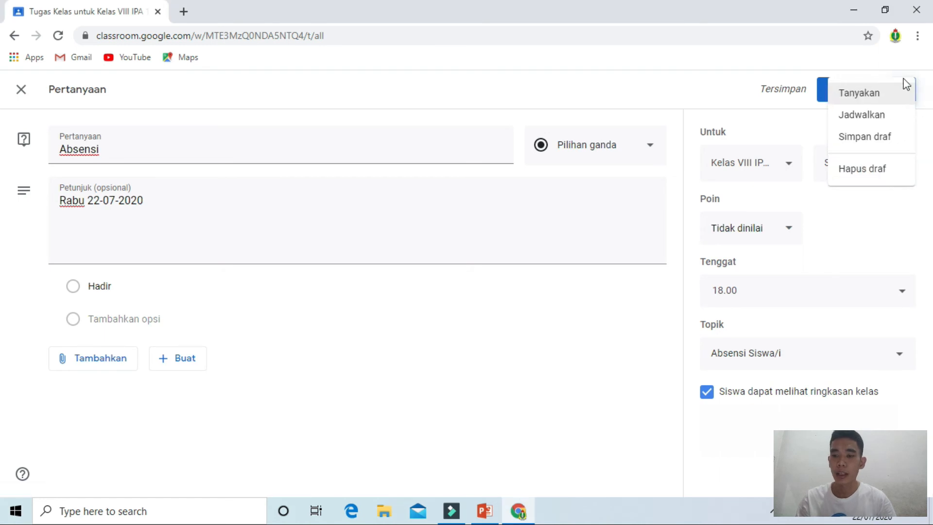
click(888, 118)
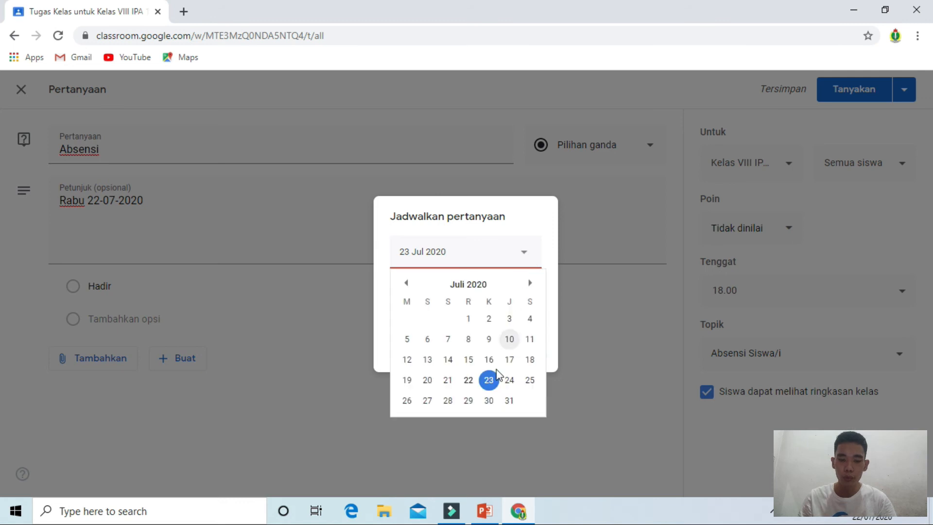
click(469, 380)
click(462, 300)
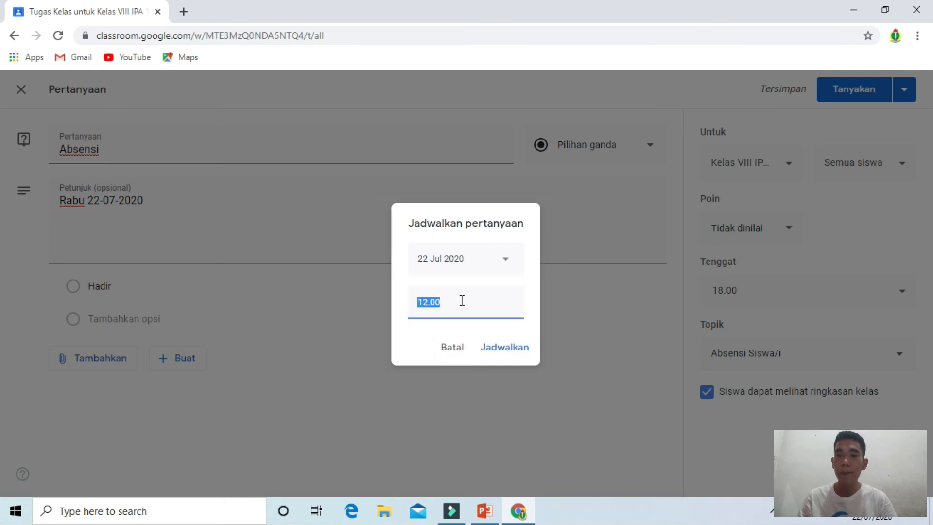
text(13)
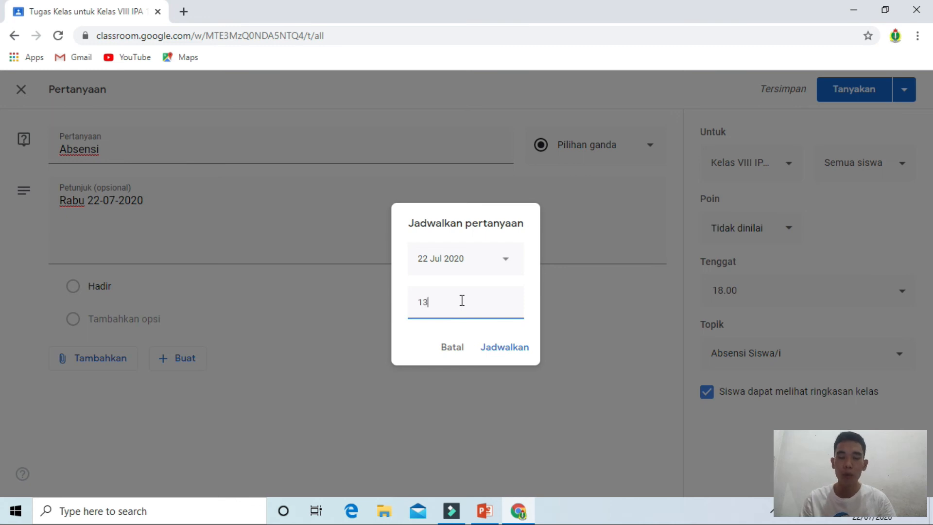
text(.00)
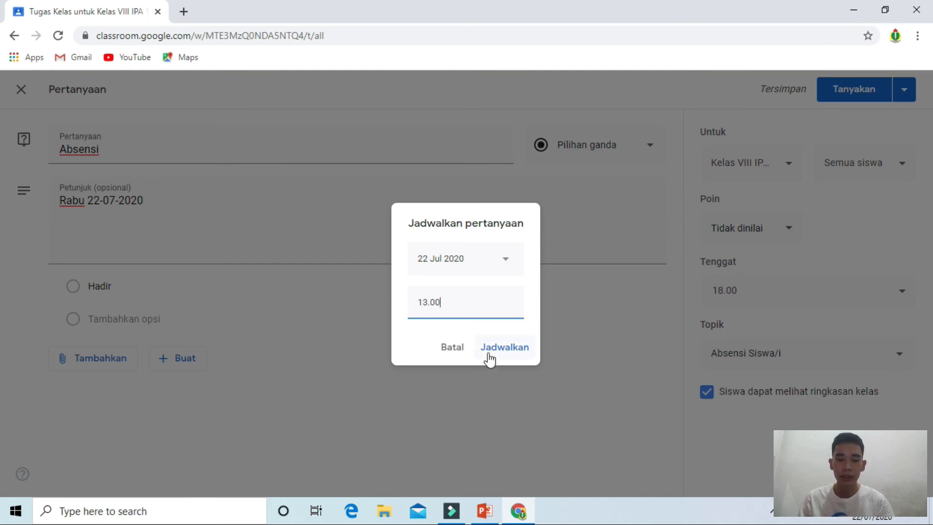
click(503, 348)
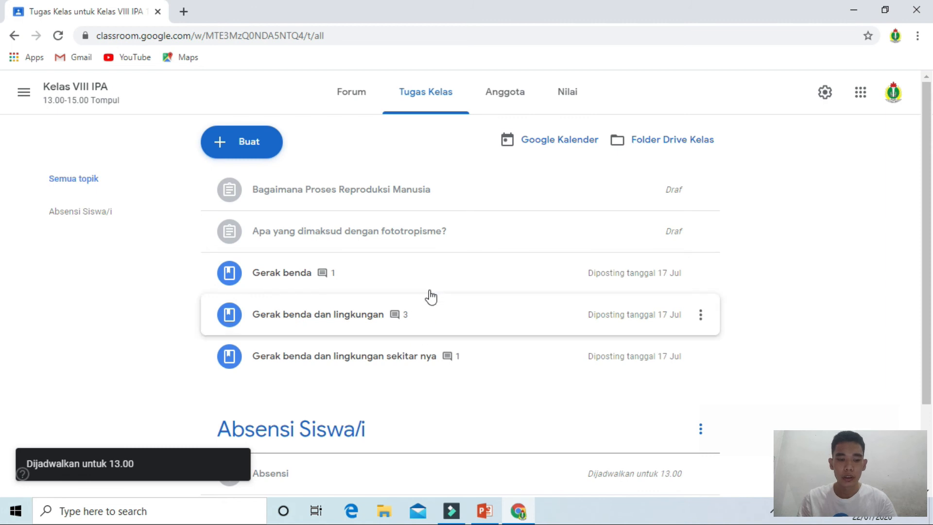
Step: Scroll to the Absensi Siswa/i topic to check the scheduled Absensi question
scroll(393, 284, down, 2)
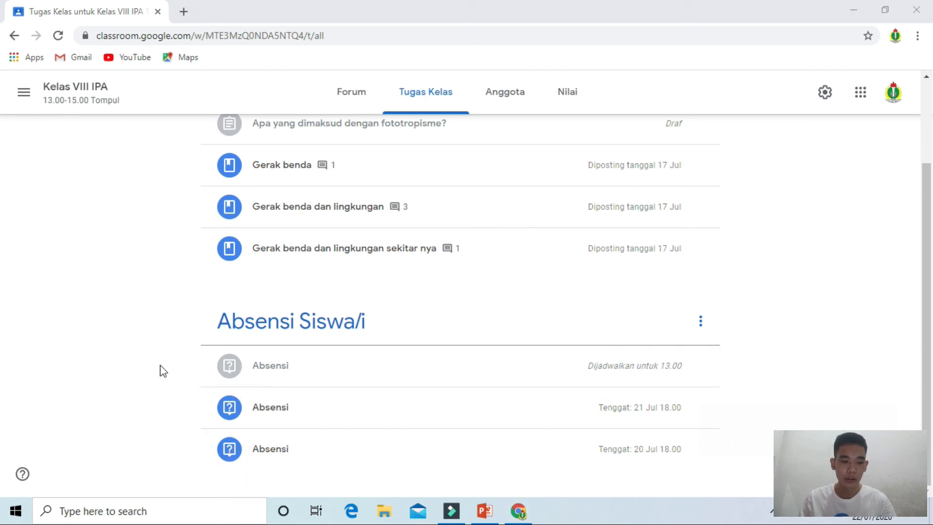
mouse_move(136, 366)
mouse_down()
mouse_move(186, 366)
mouse_move(192, 377)
mouse_move(182, 376)
mouse_up()
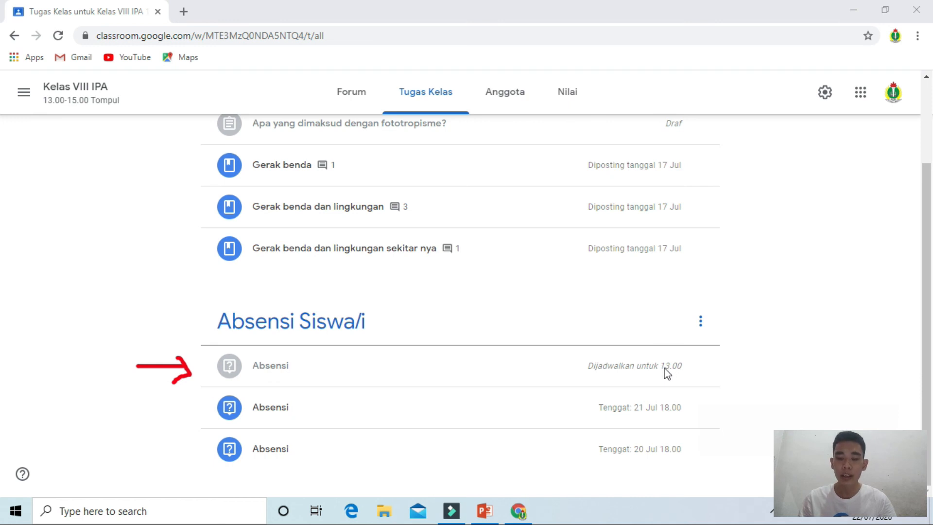
mouse_move(684, 366)
mouse_down()
mouse_move(685, 389)
mouse_move(653, 388)
mouse_up()
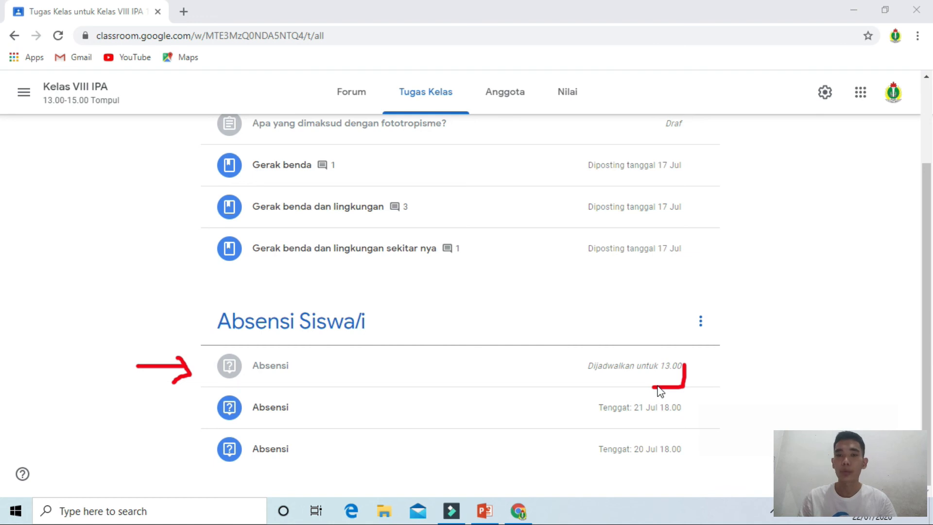